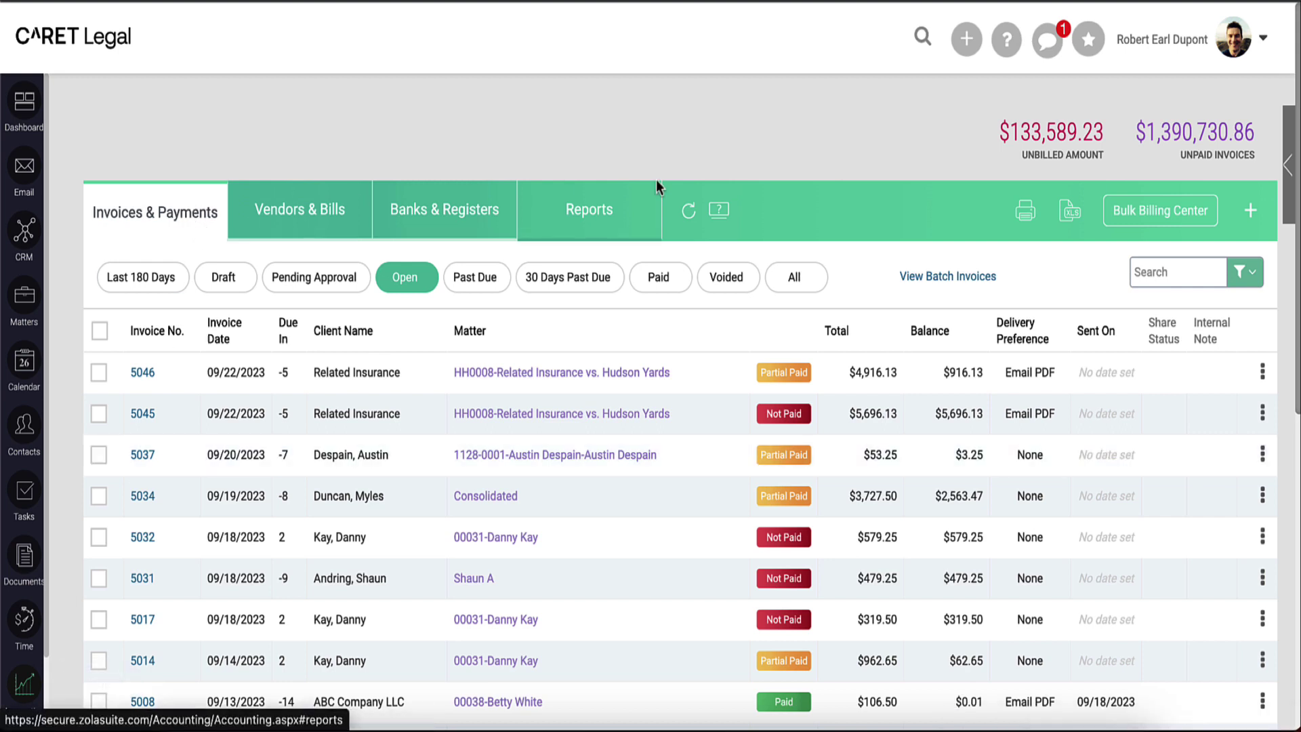
# - Expand the extra accounting options, then open the header quick-add menu showing Trust/Retainer Transactions
pyautogui.click(1256, 214)
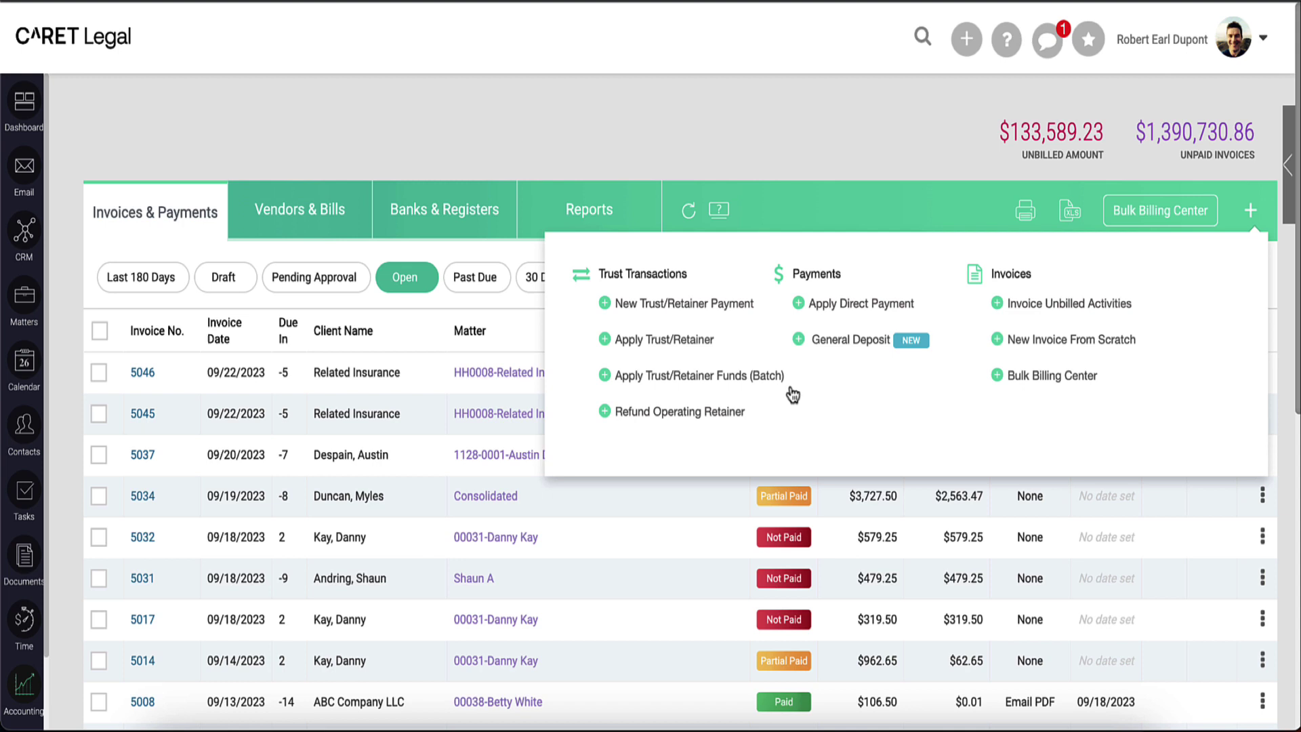
pyautogui.click(970, 46)
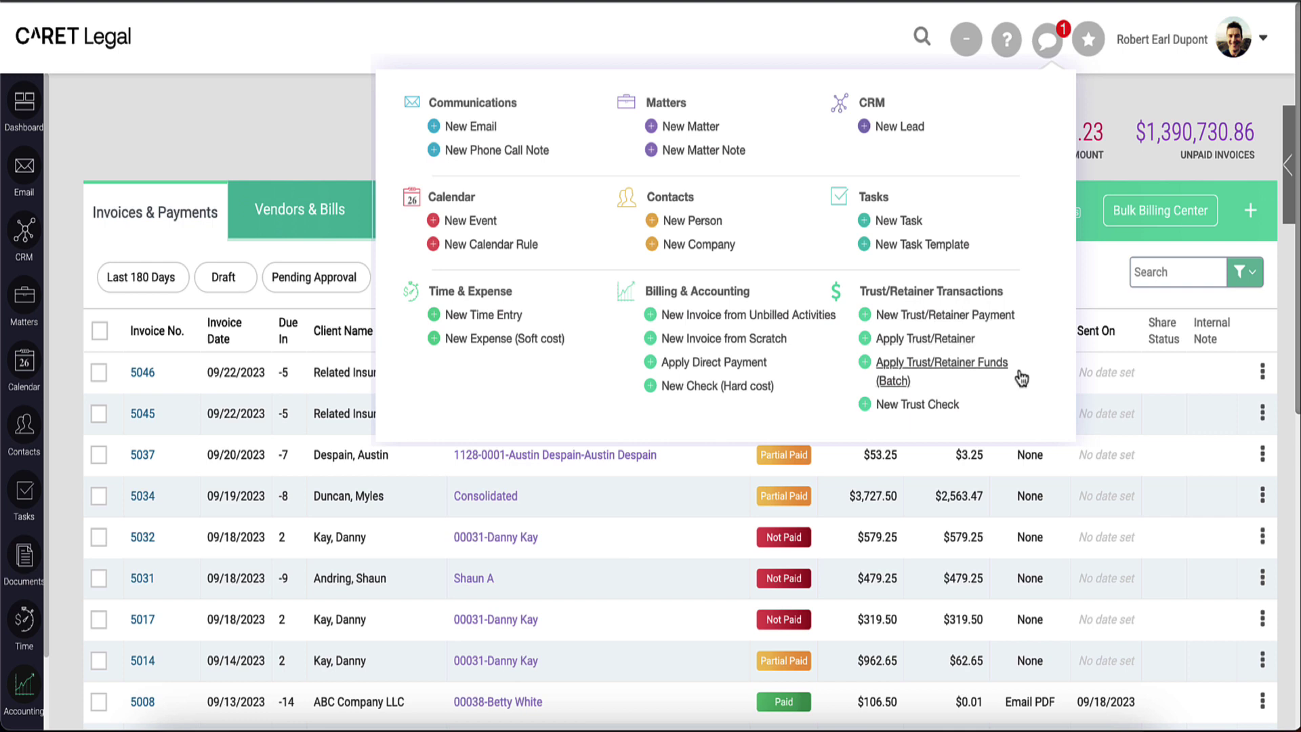
# - Start Apply Trust/Retainer, check the date, and select the client's Auto accident matter
pyautogui.click(952, 338)
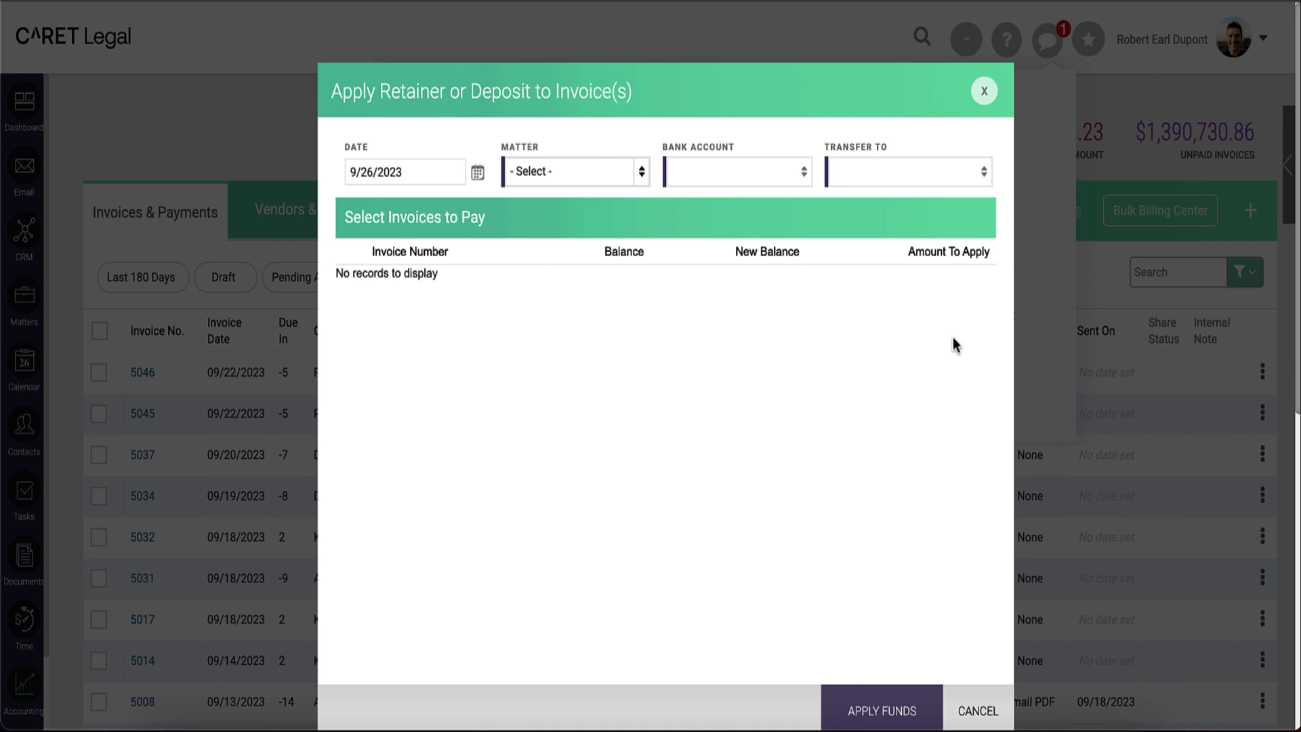
pyautogui.click(477, 175)
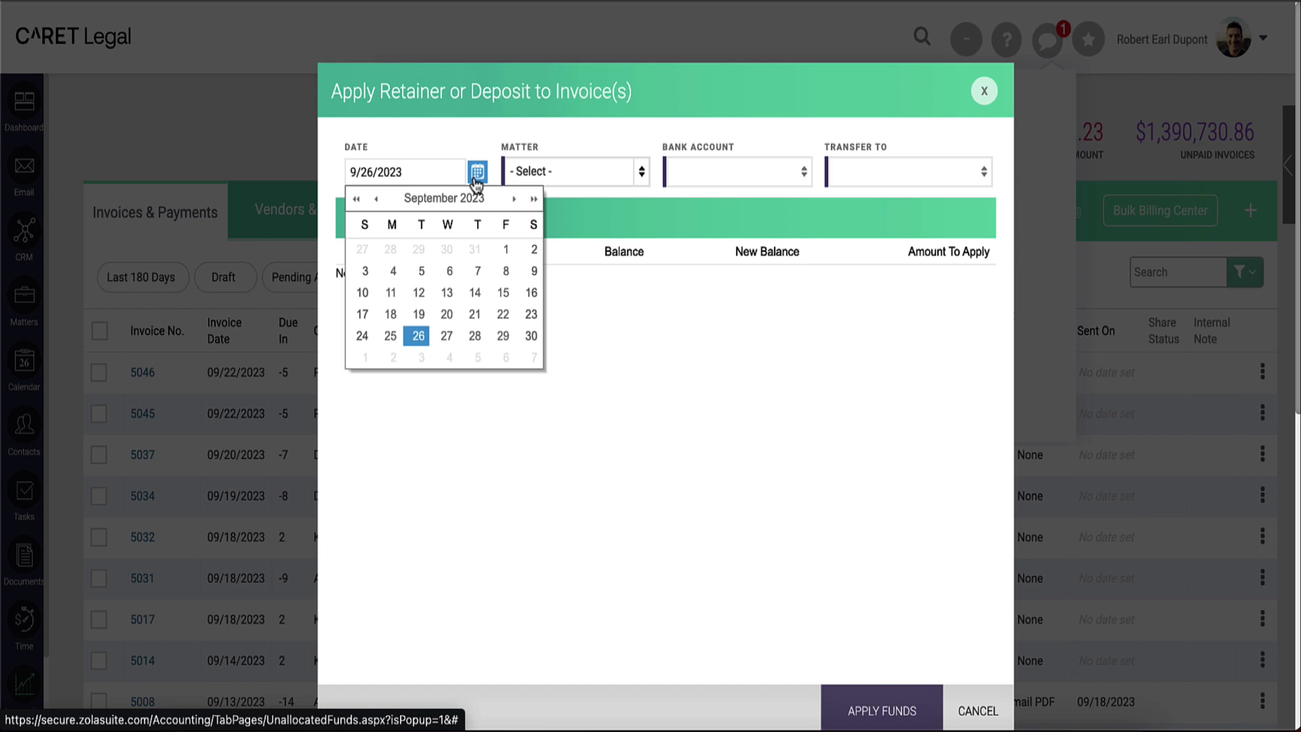
pyautogui.click(477, 175)
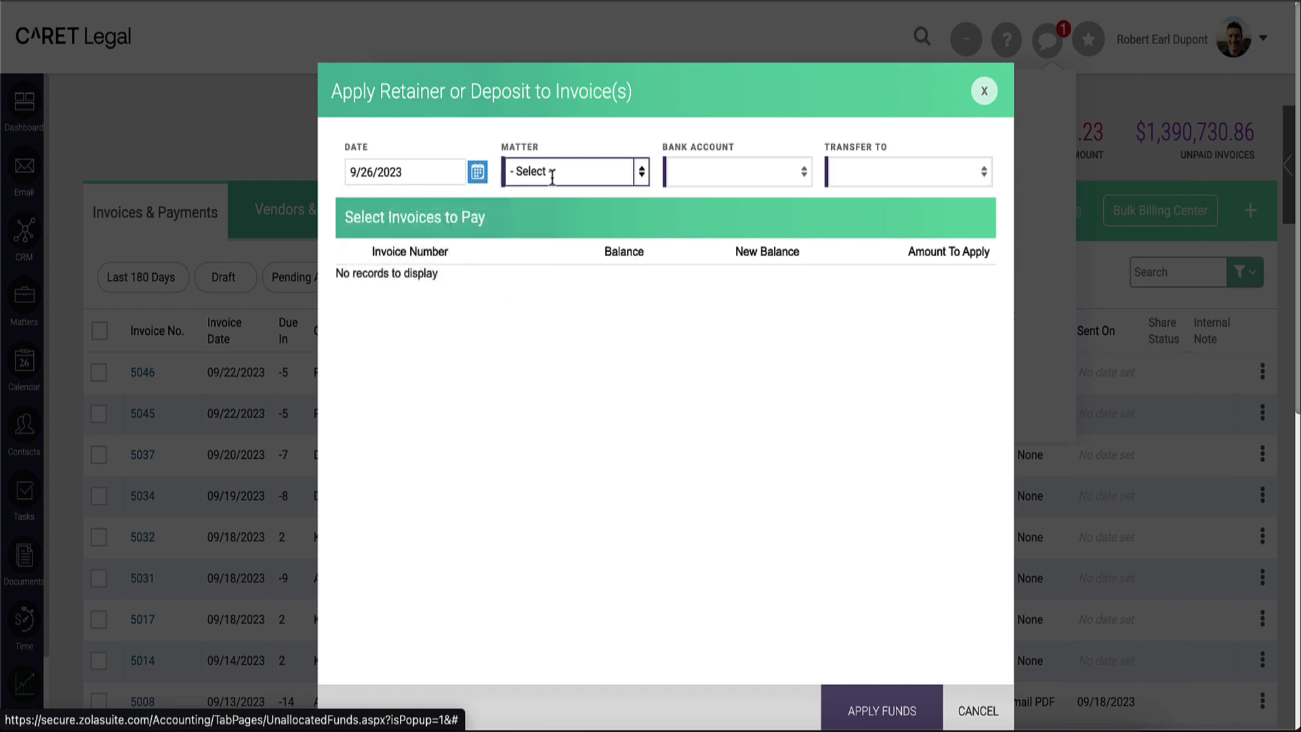
pyautogui.click(599, 172)
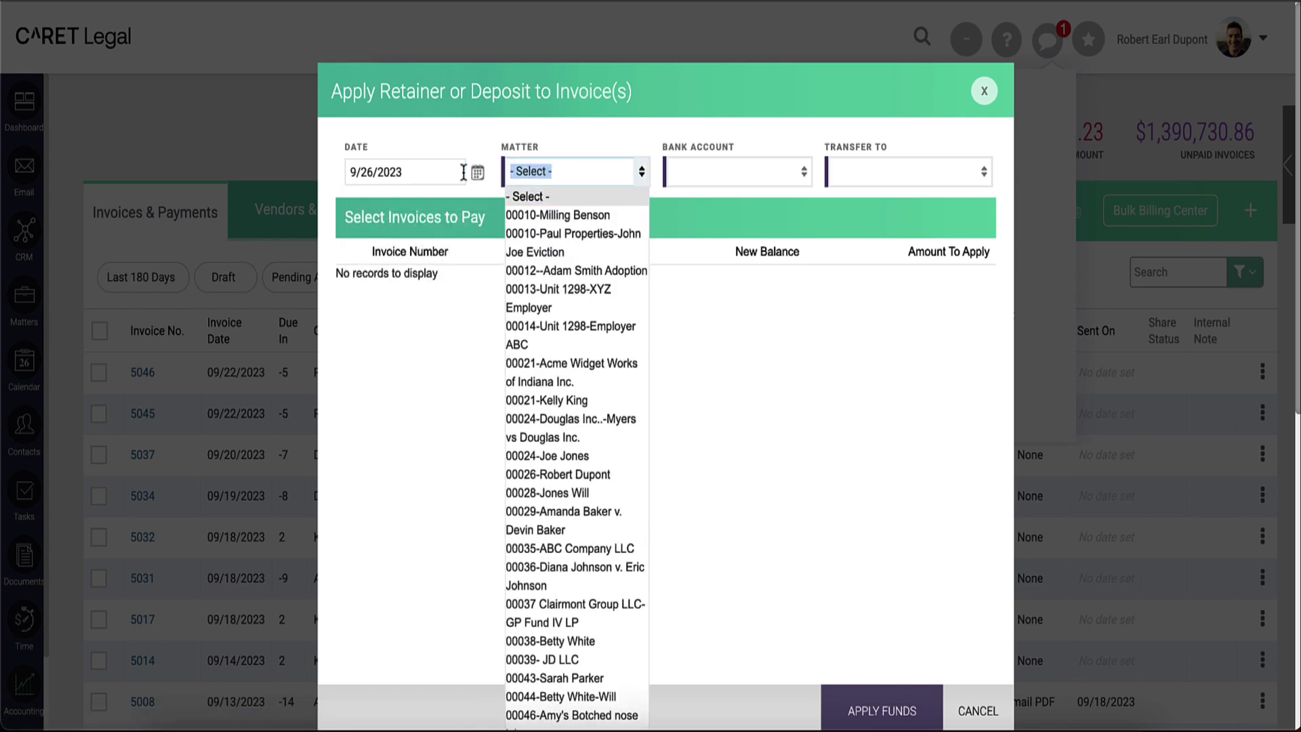
pyautogui.hotkey('ctrl', 'v')
pyautogui.click(551, 211)
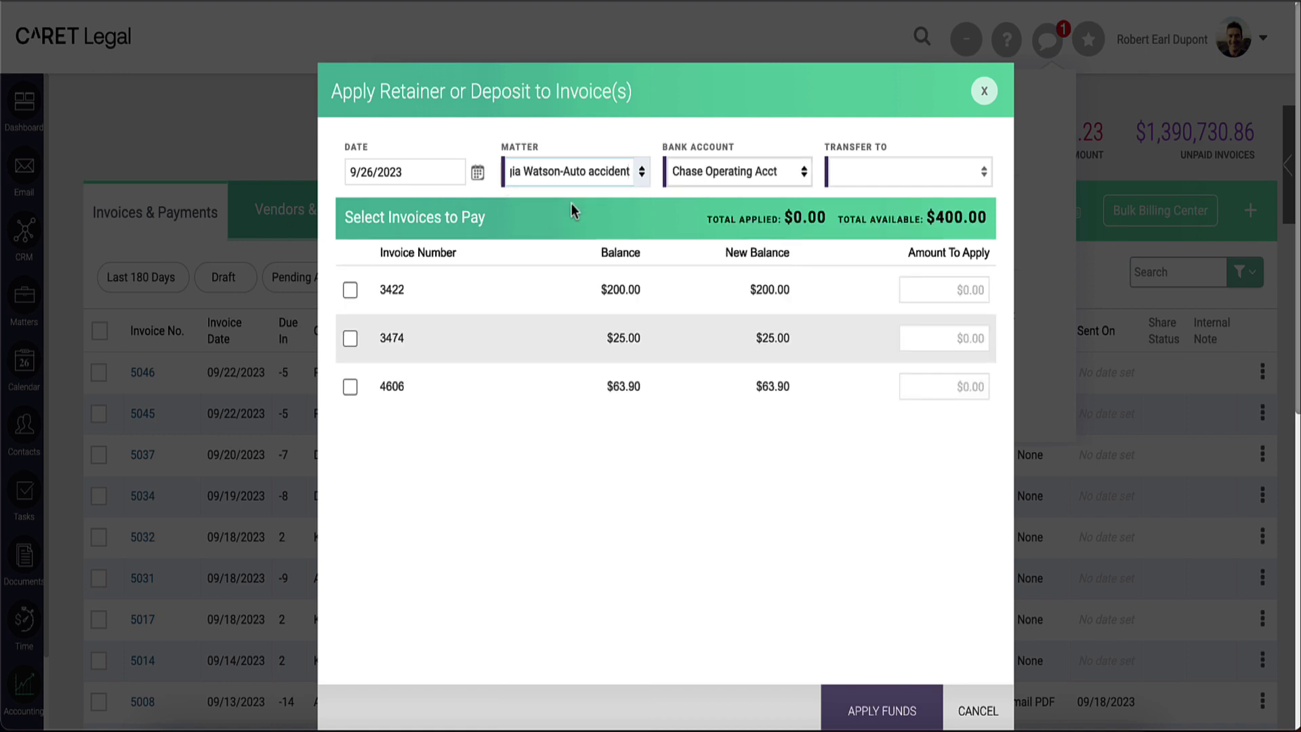
pyautogui.click(803, 174)
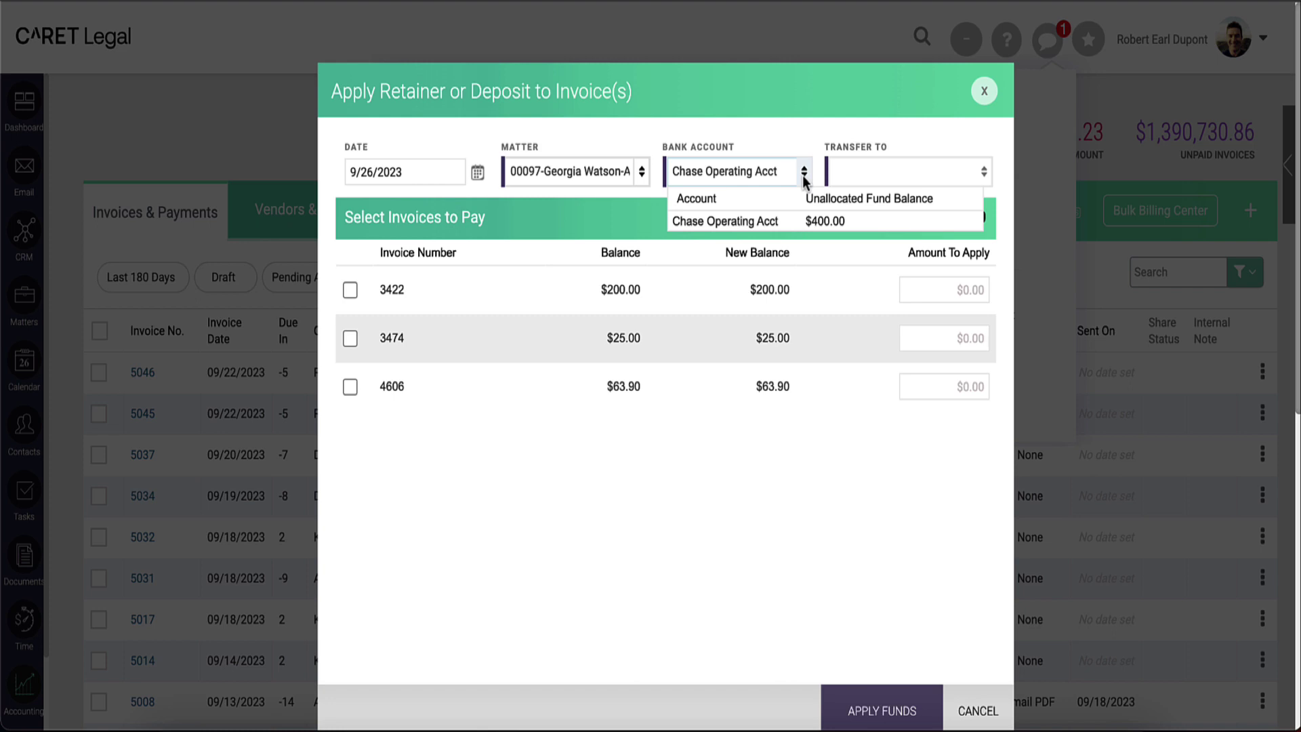
pyautogui.click(780, 224)
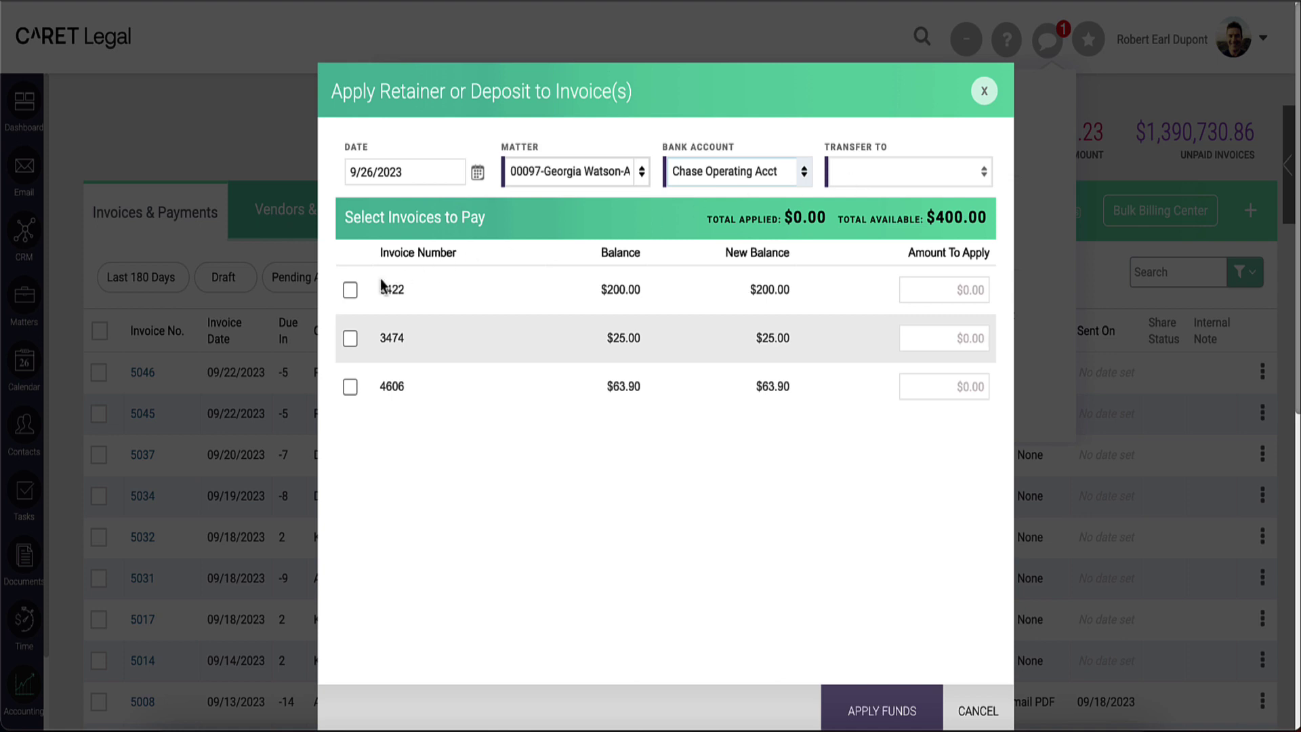
# - Check invoices 3422, 3474 and 4606, and set 3422's applied amount to 111.10
pyautogui.click(351, 291)
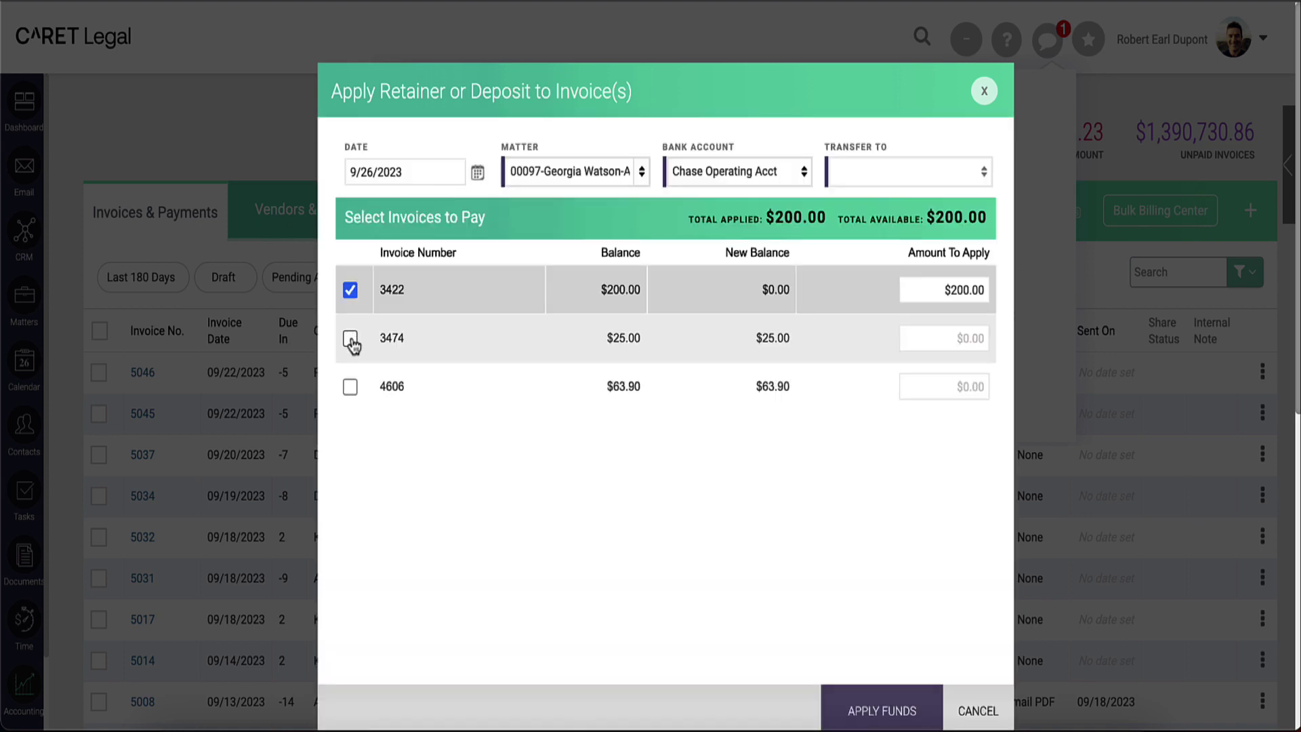
pyautogui.click(350, 338)
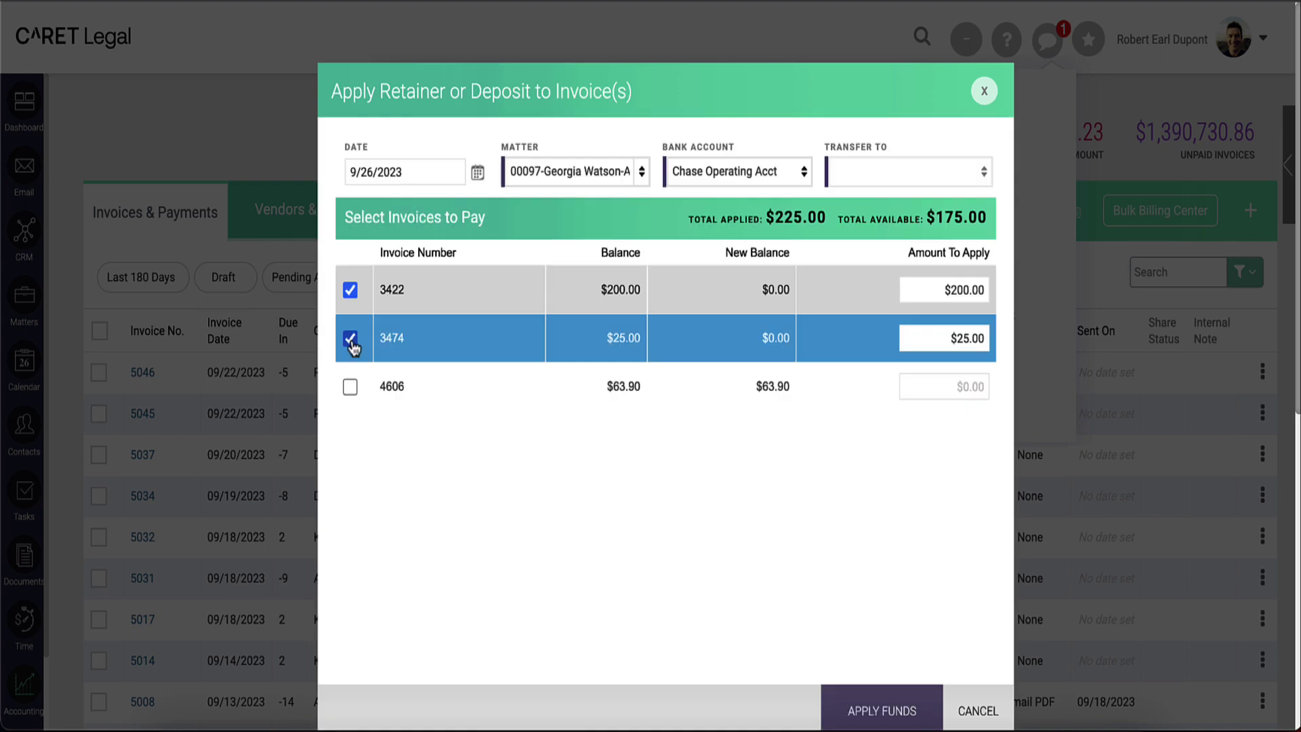
pyautogui.click(350, 387)
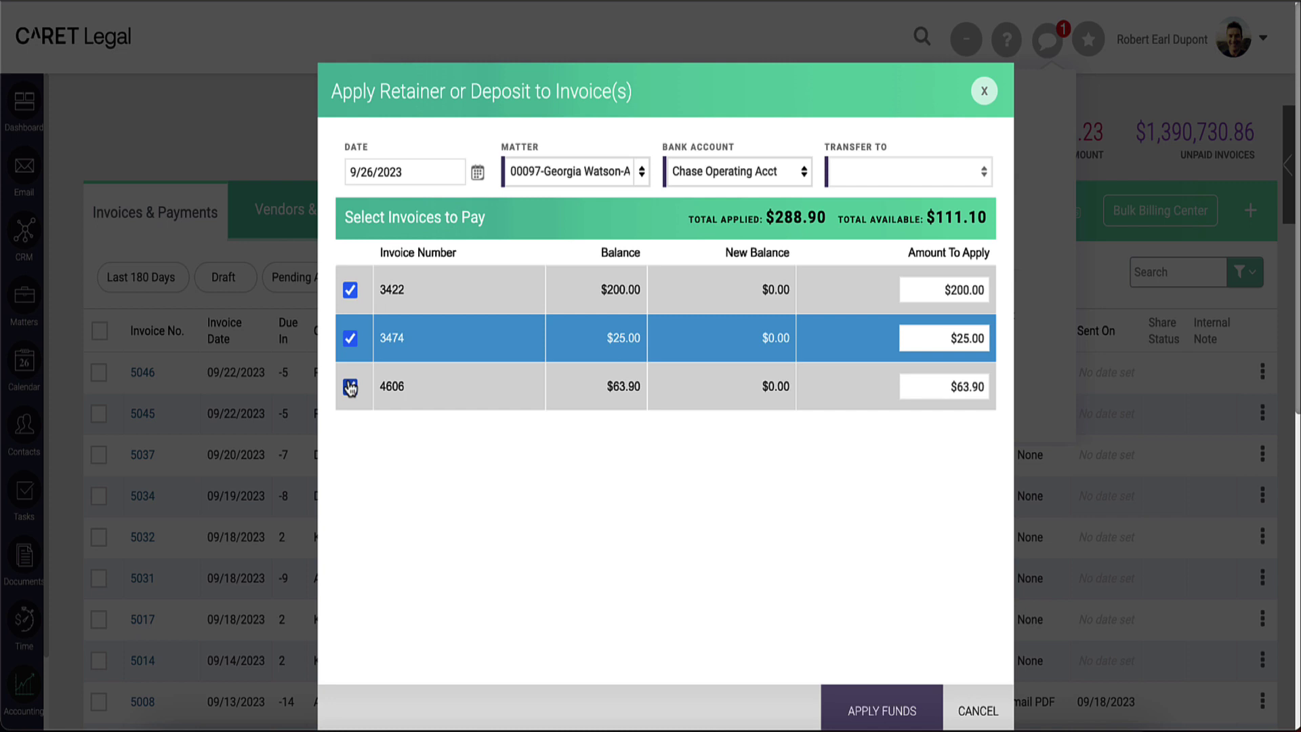
pyautogui.click(927, 287)
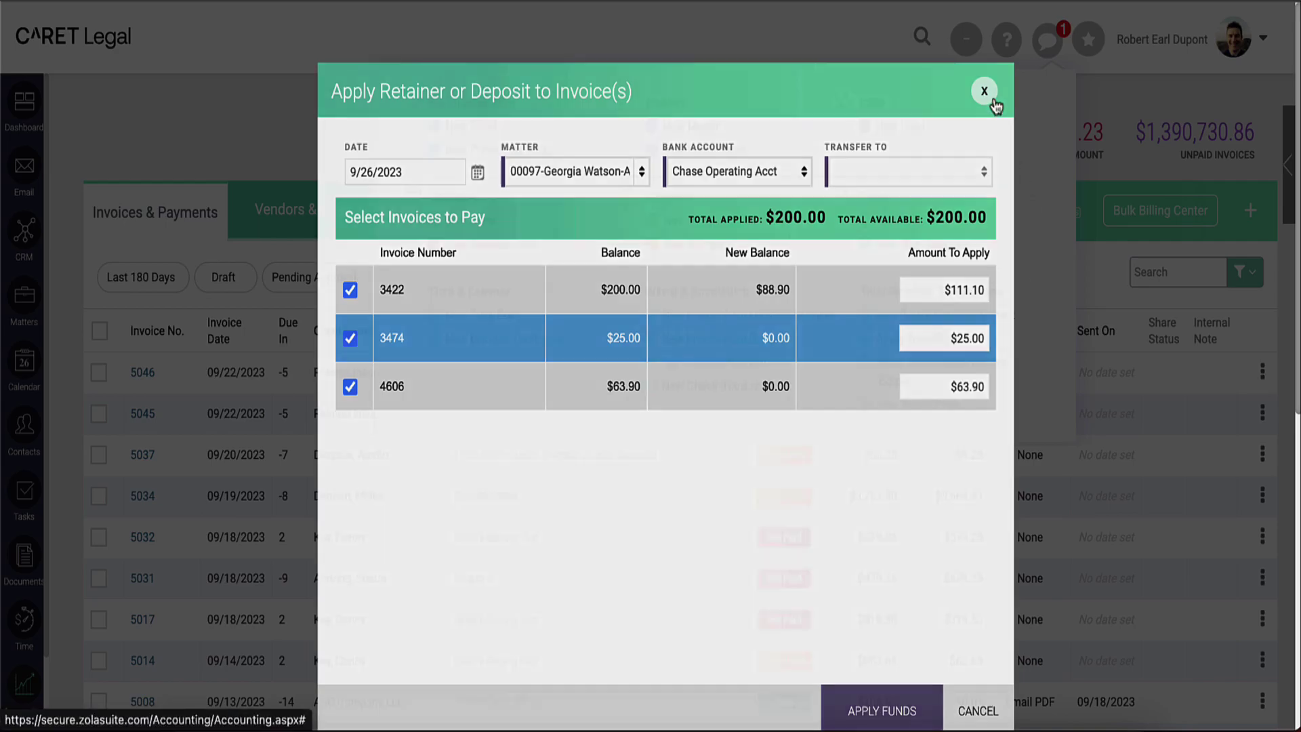
# - Close the Apply Retainer form and open Apply Trust/Retainer Funds (Batch)
pyautogui.click(989, 95)
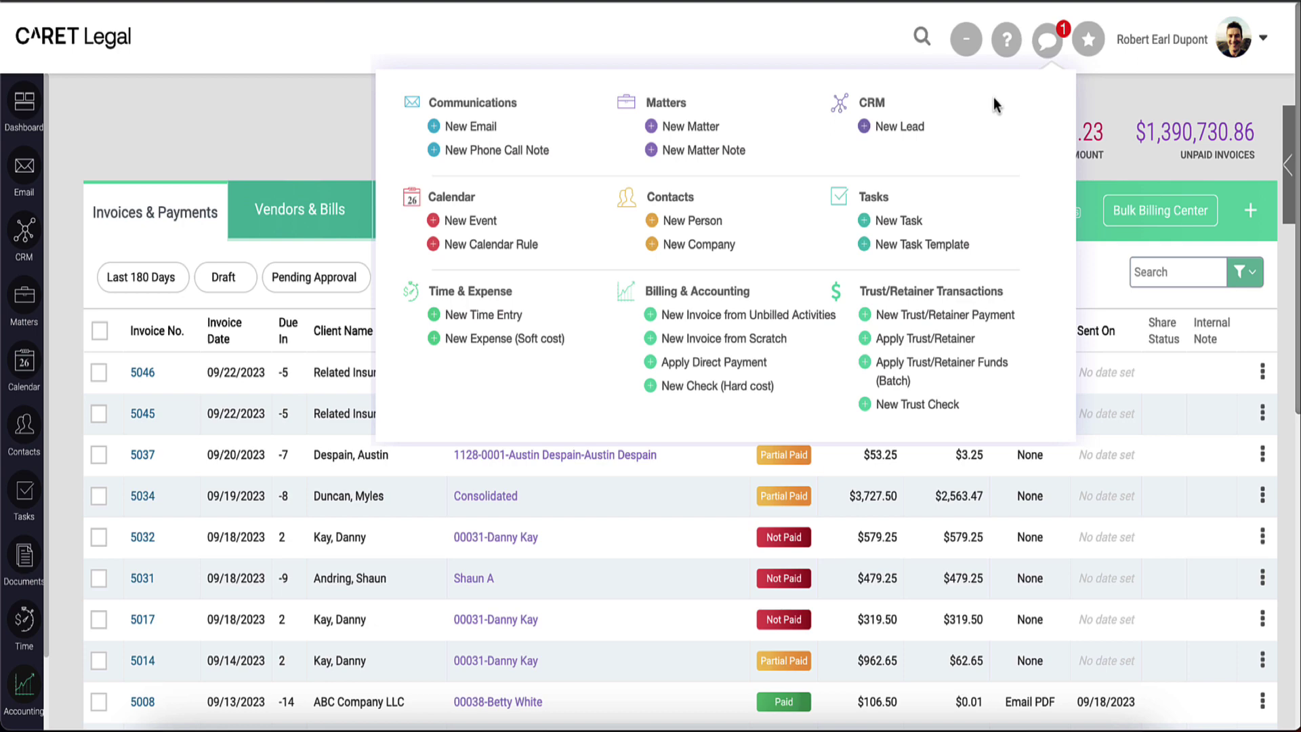
pyautogui.click(921, 362)
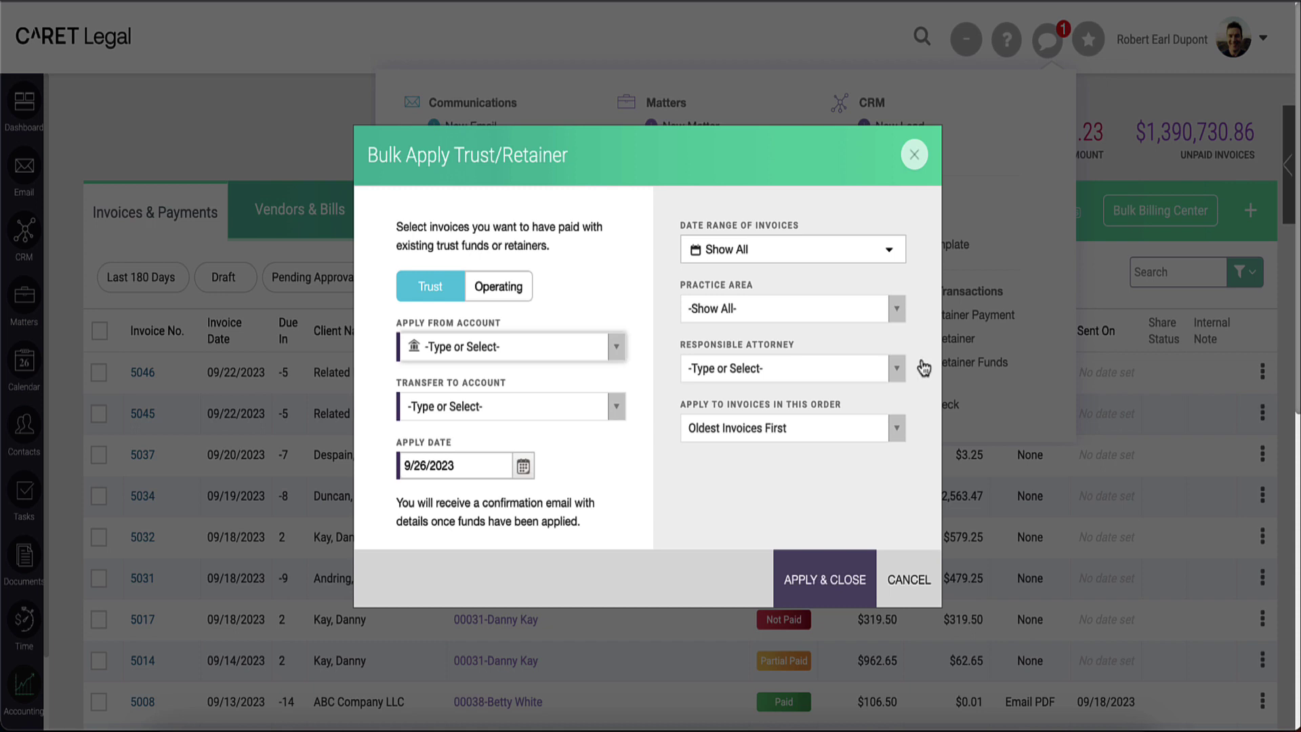
pyautogui.click(618, 355)
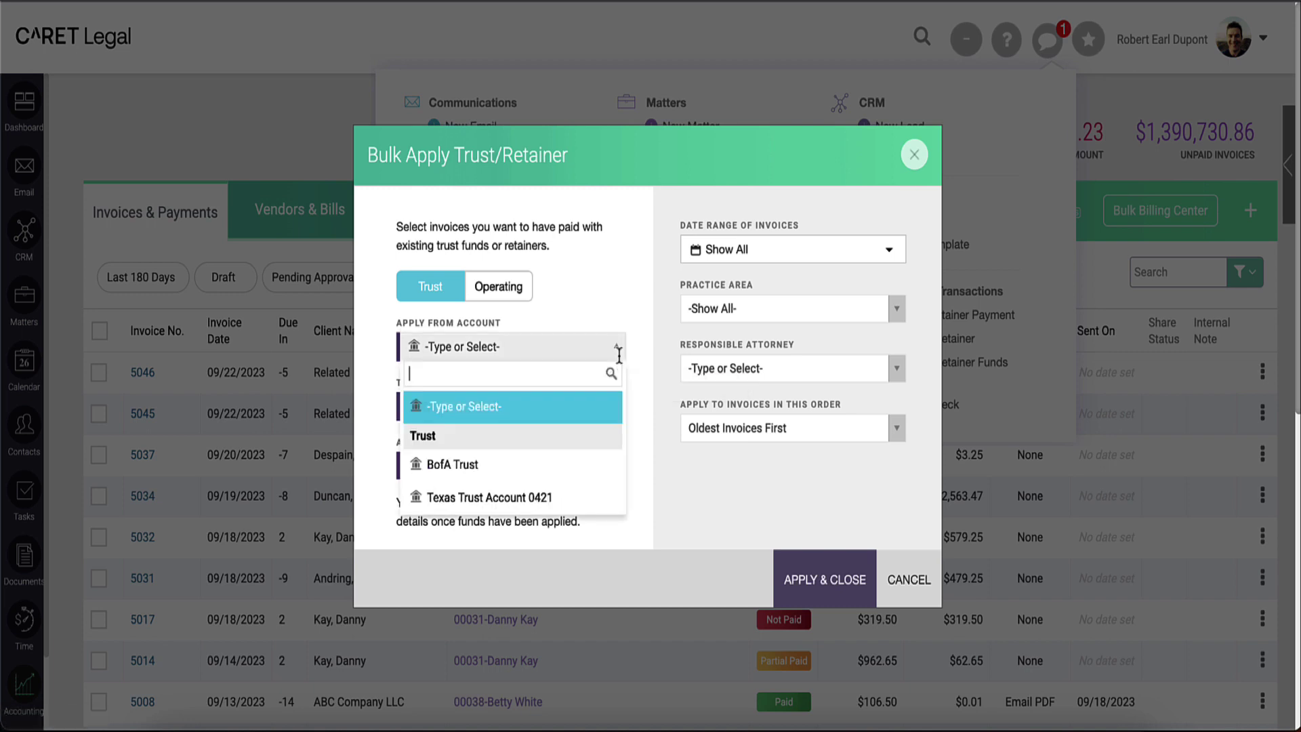
pyautogui.click(544, 466)
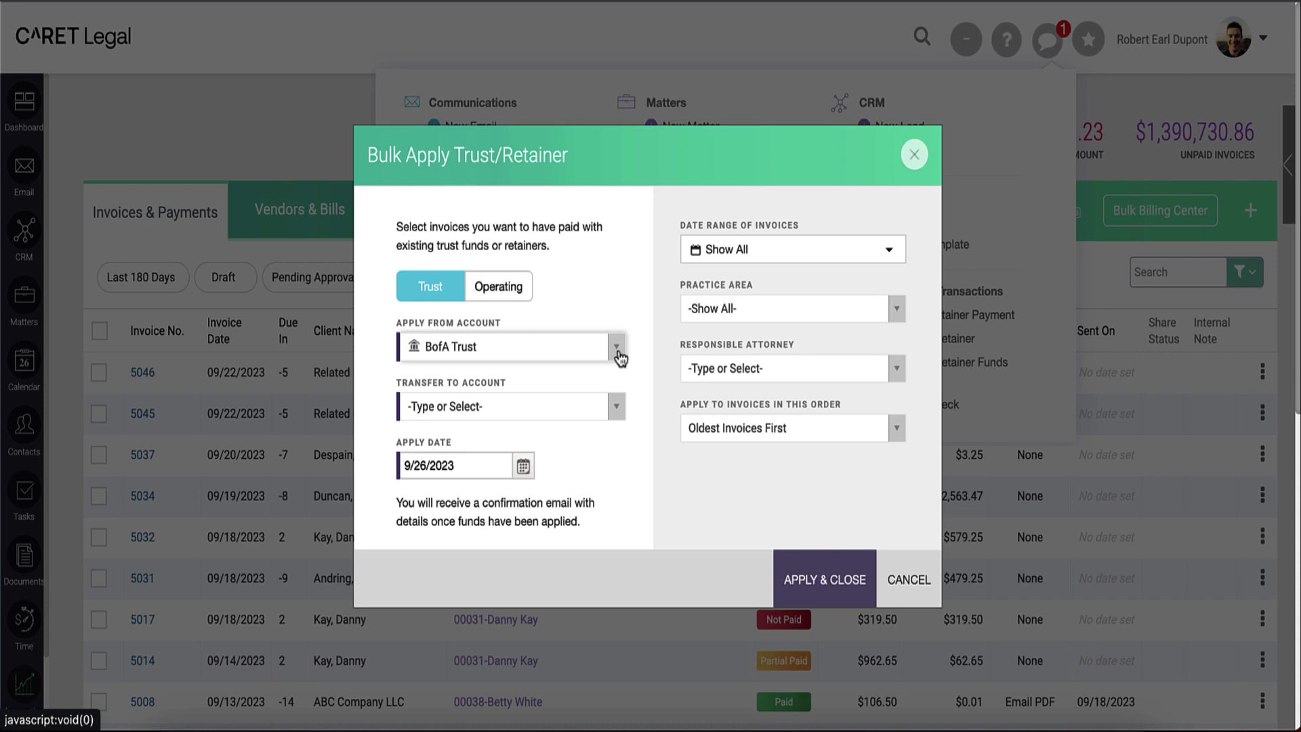
pyautogui.click(618, 408)
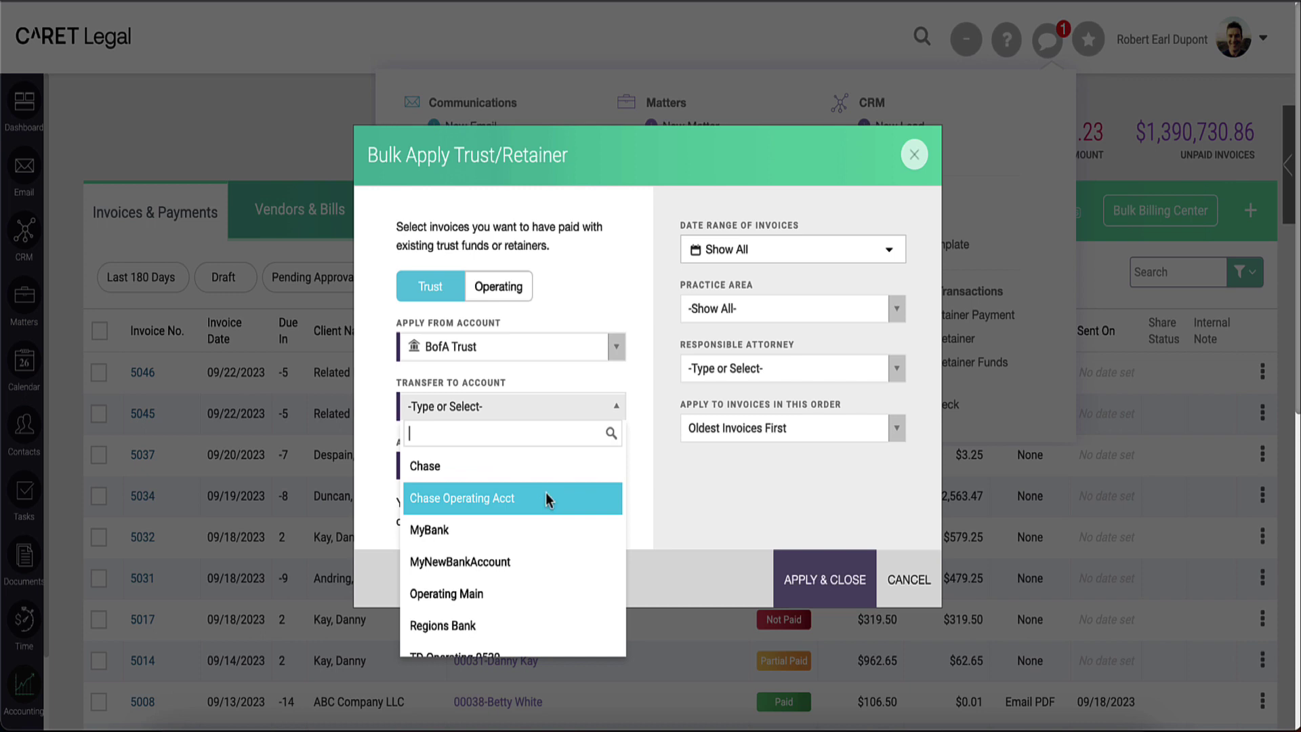
pyautogui.click(548, 500)
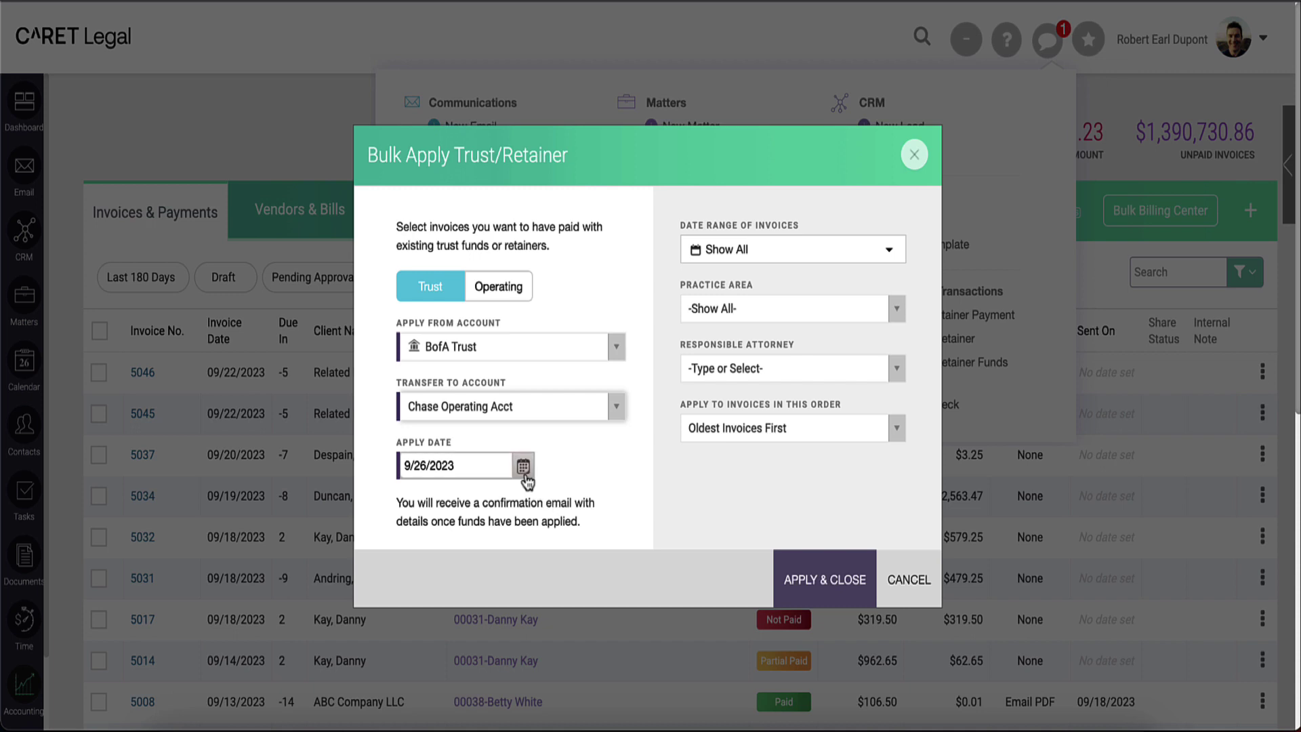
pyautogui.click(525, 474)
pyautogui.click(524, 467)
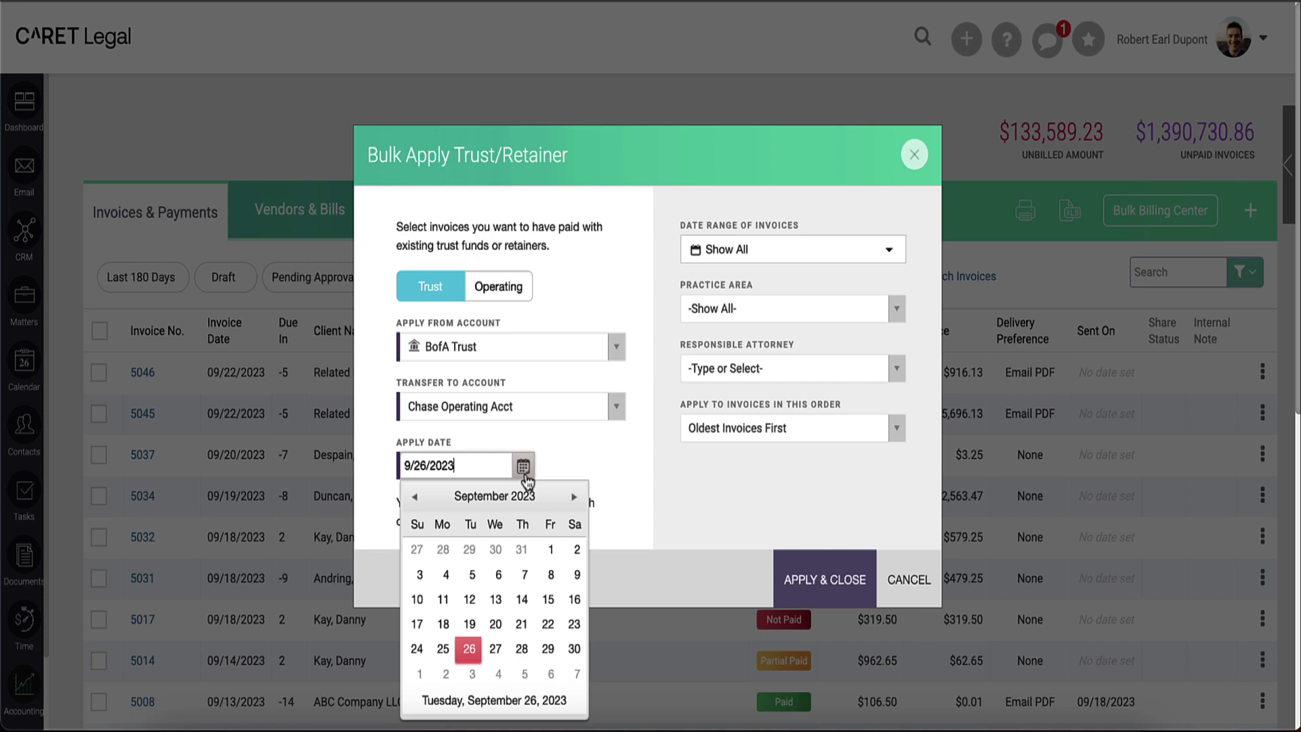
pyautogui.click(526, 474)
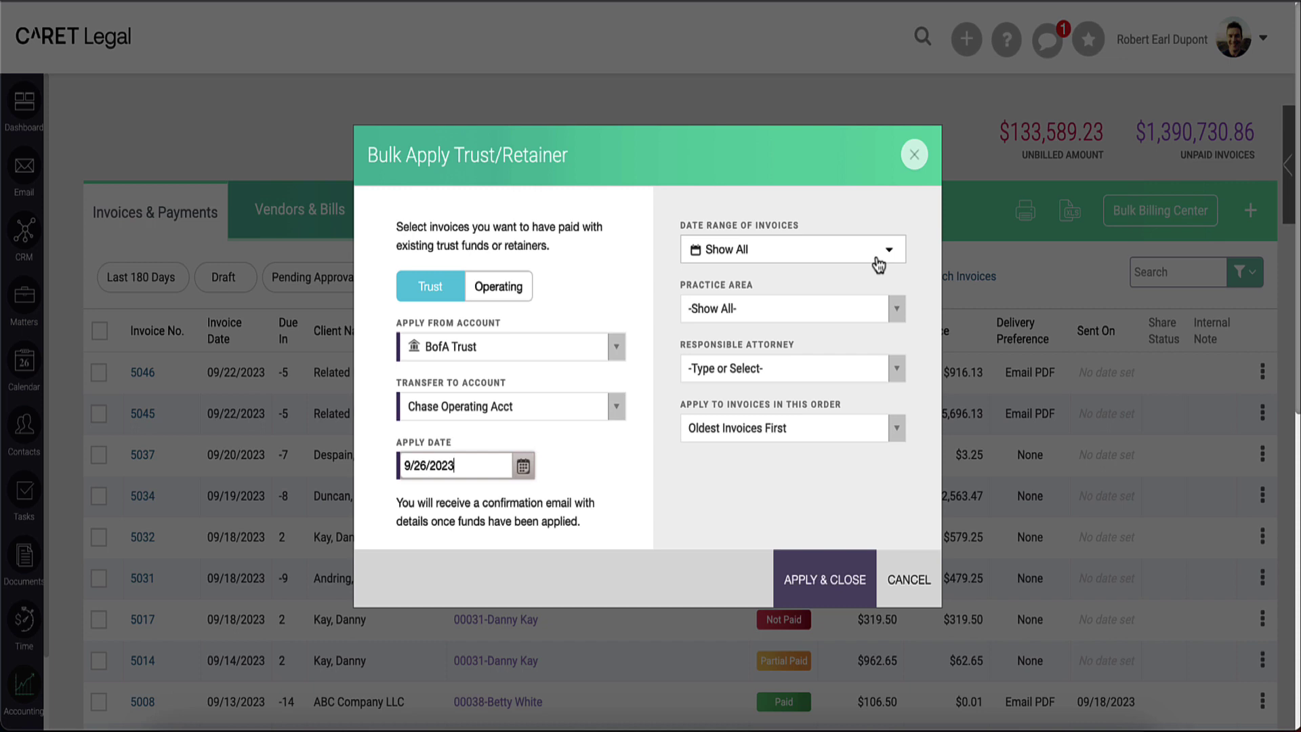
pyautogui.click(887, 259)
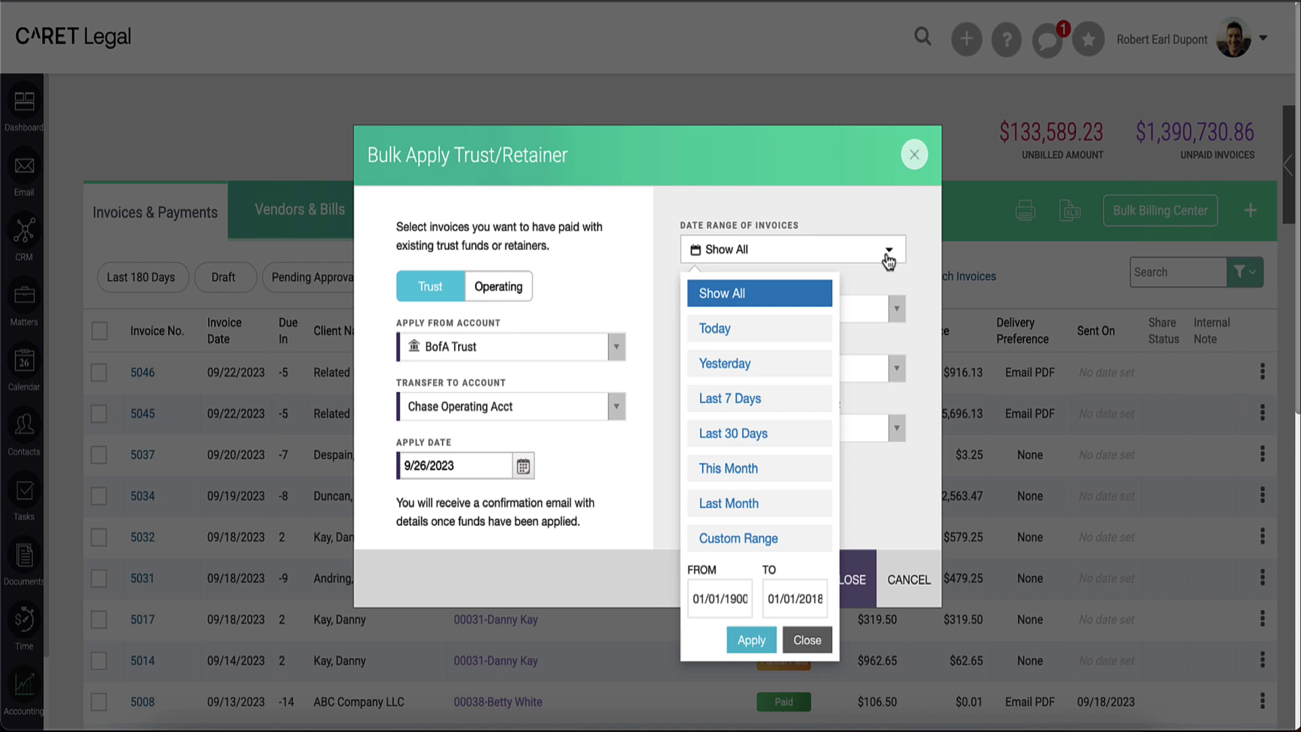
pyautogui.click(887, 258)
pyautogui.click(887, 258)
pyautogui.click(910, 279)
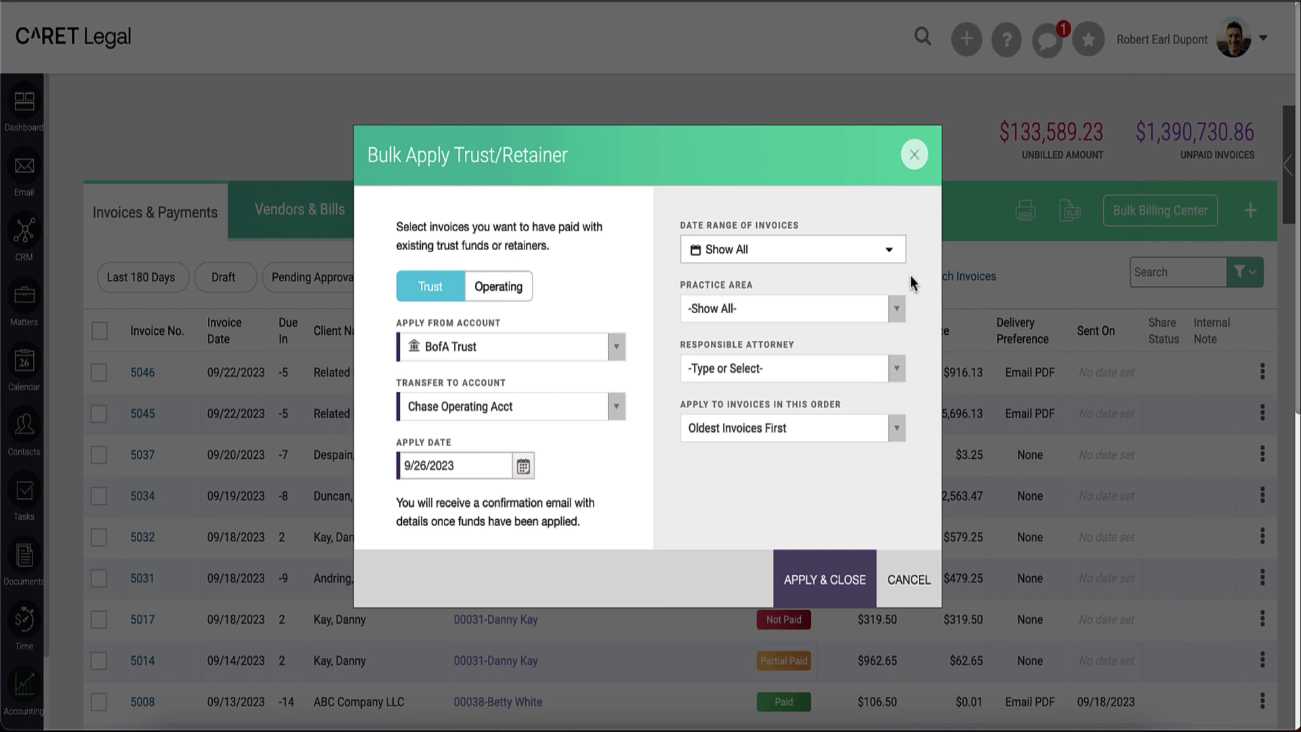
pyautogui.click(895, 312)
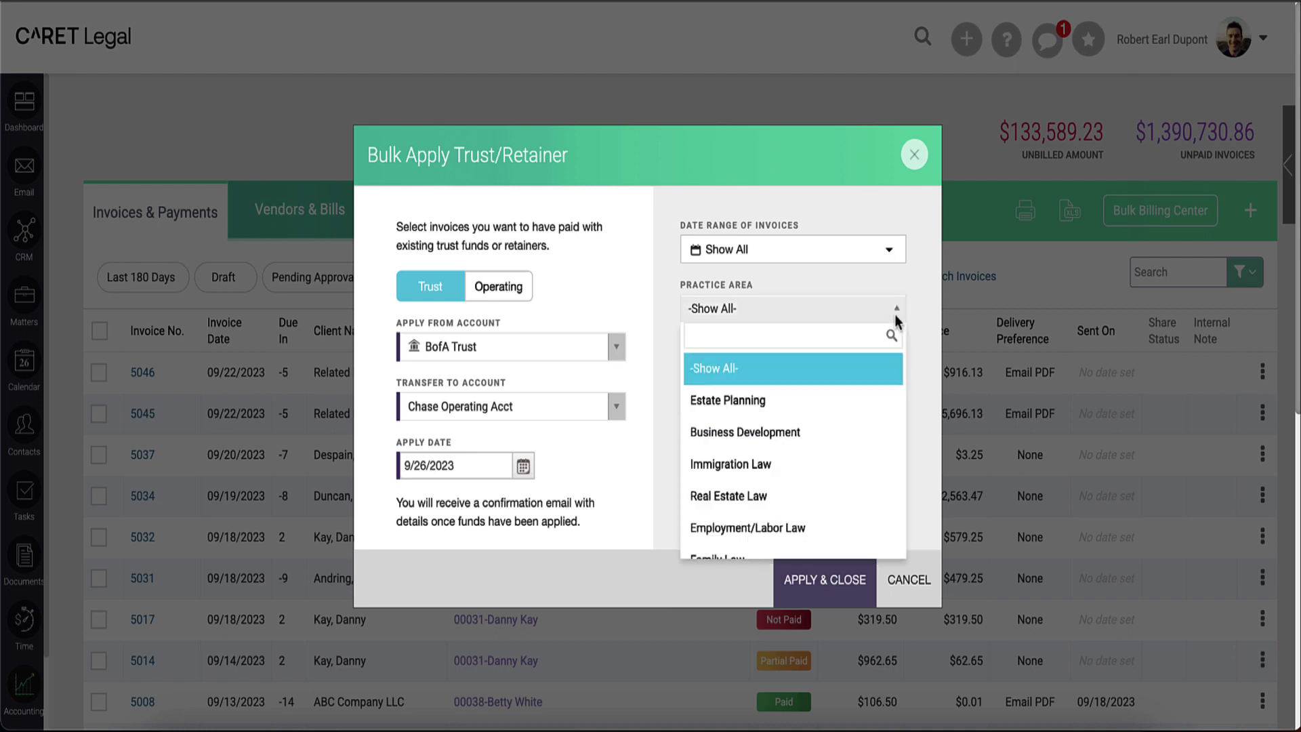
pyautogui.click(894, 313)
pyautogui.click(897, 365)
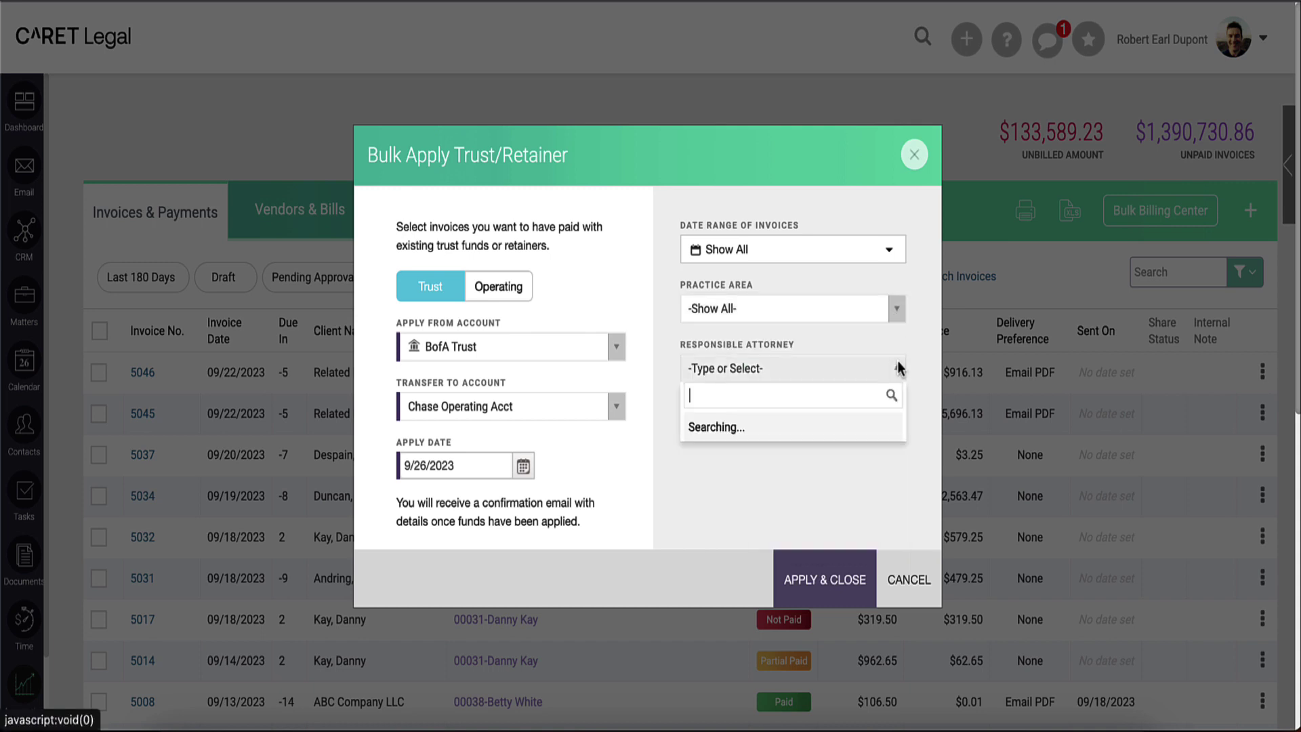
pyautogui.click(898, 368)
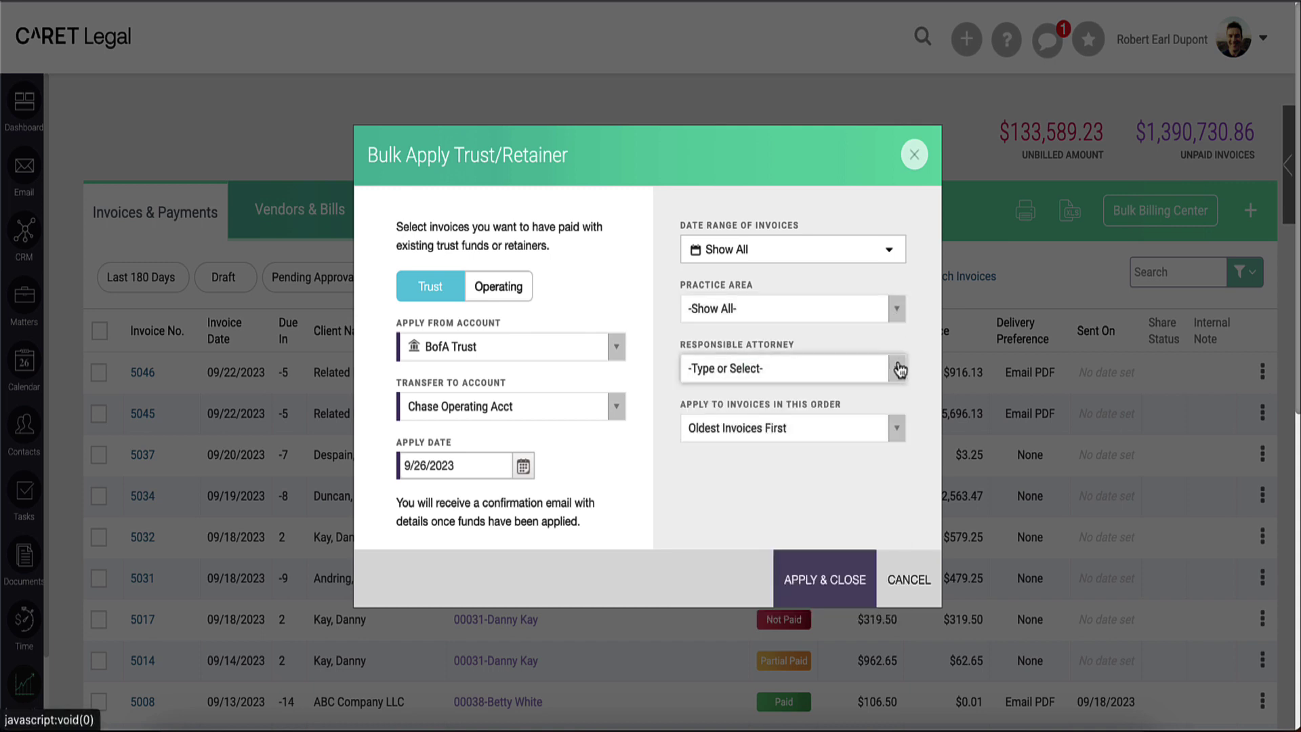
pyautogui.click(898, 432)
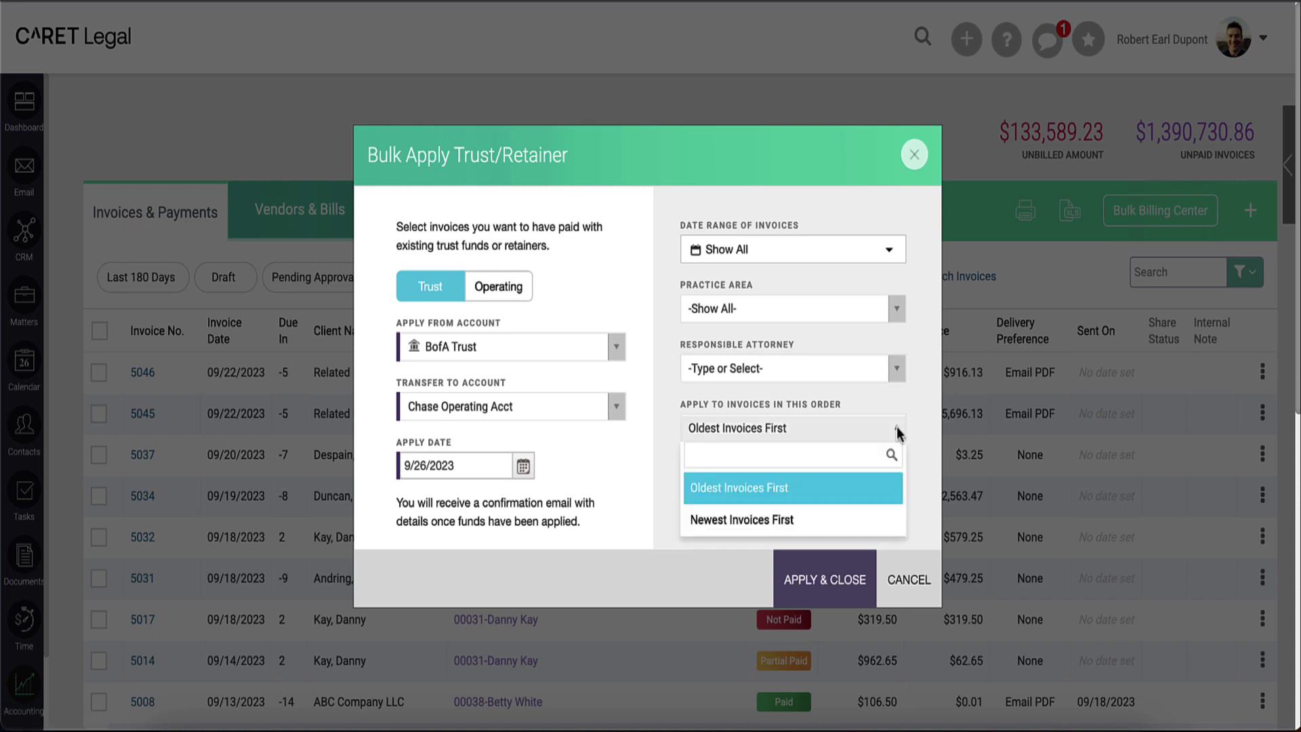
pyautogui.click(898, 433)
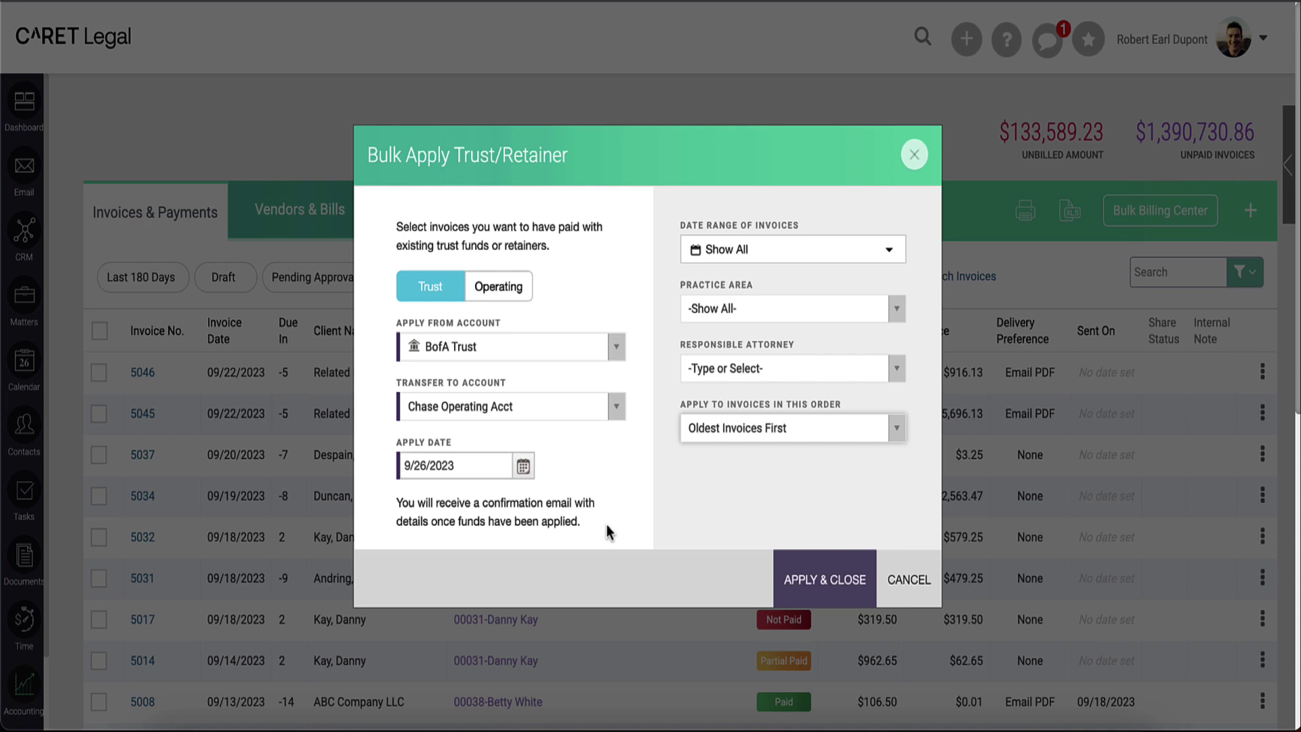
# - Switch to Operating funds from Chase Operating Acct, keeping Oldest Invoices First order
pyautogui.click(512, 295)
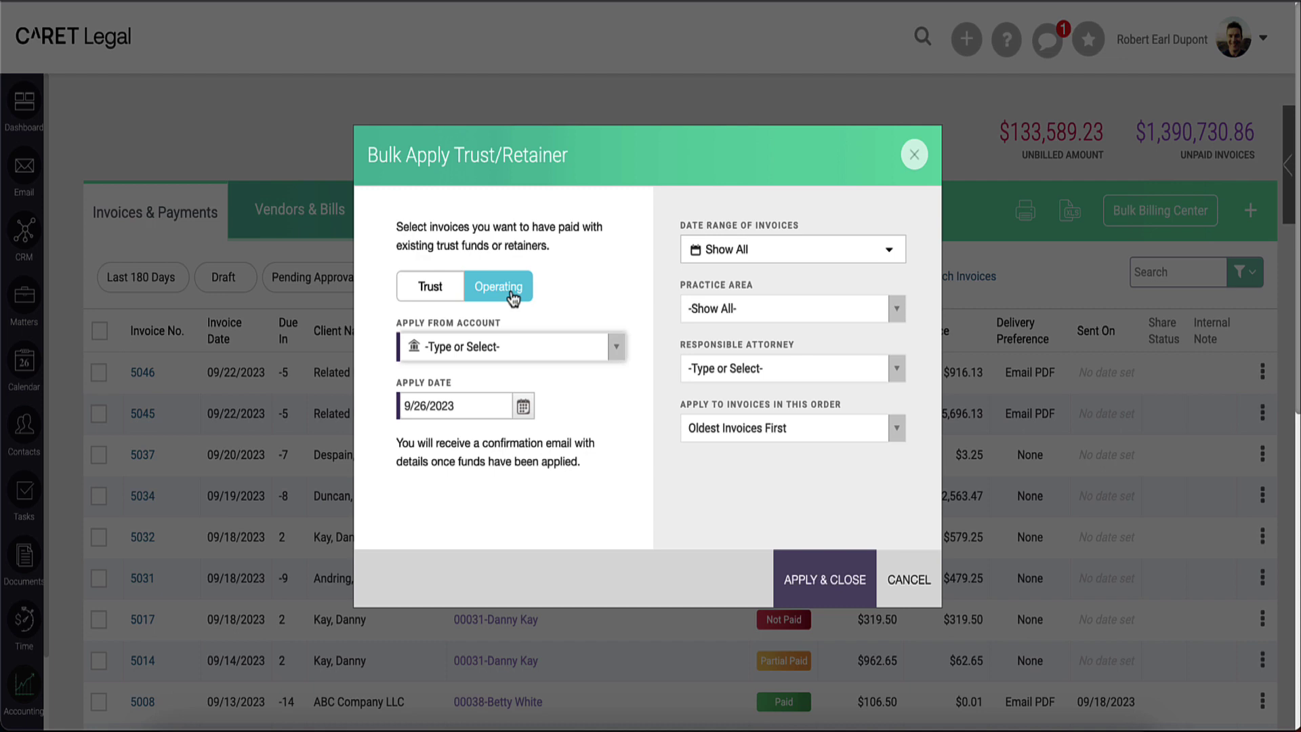
pyautogui.click(508, 349)
pyautogui.click(515, 501)
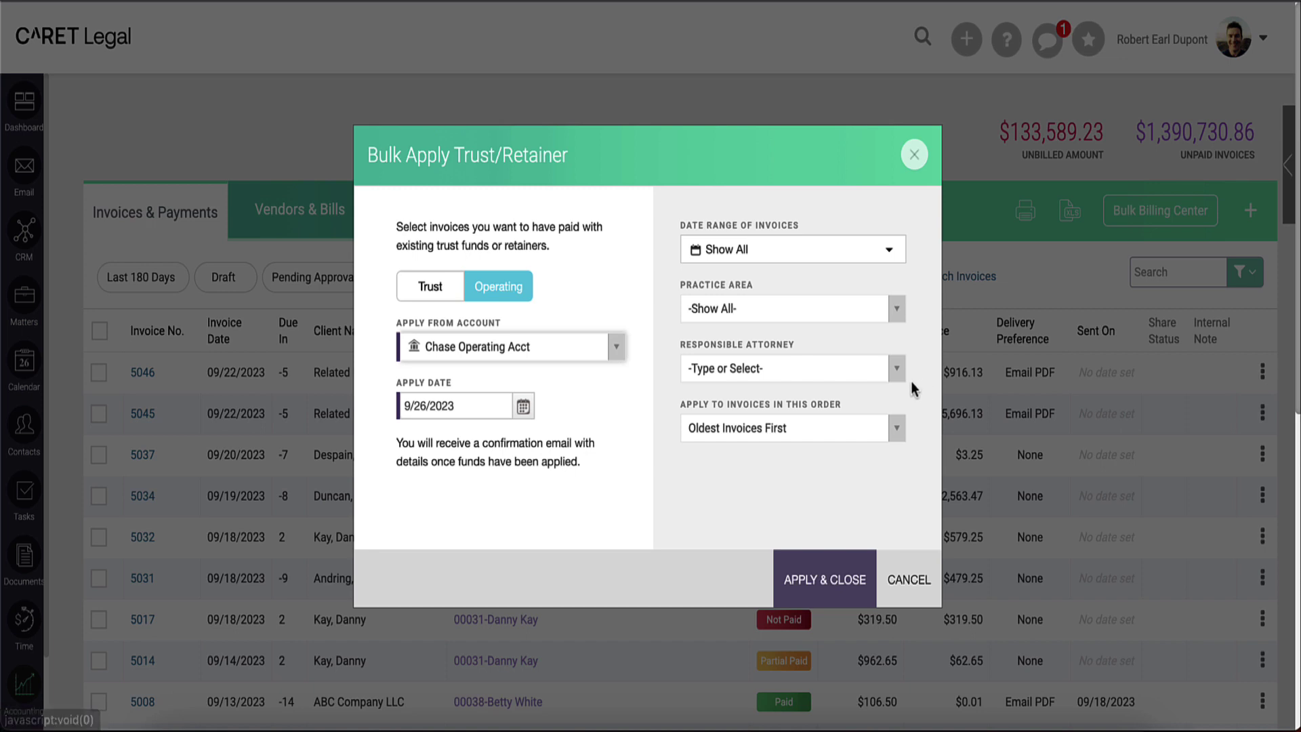
pyautogui.click(891, 434)
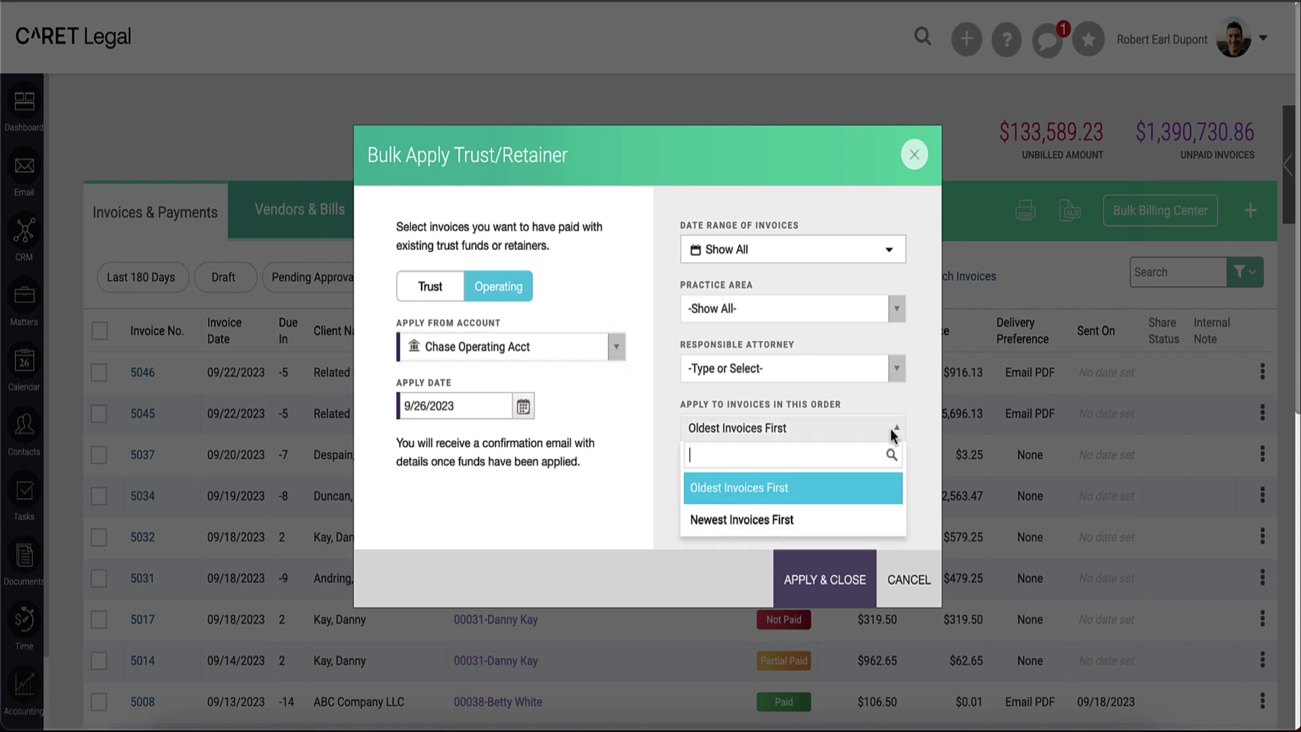
pyautogui.click(893, 433)
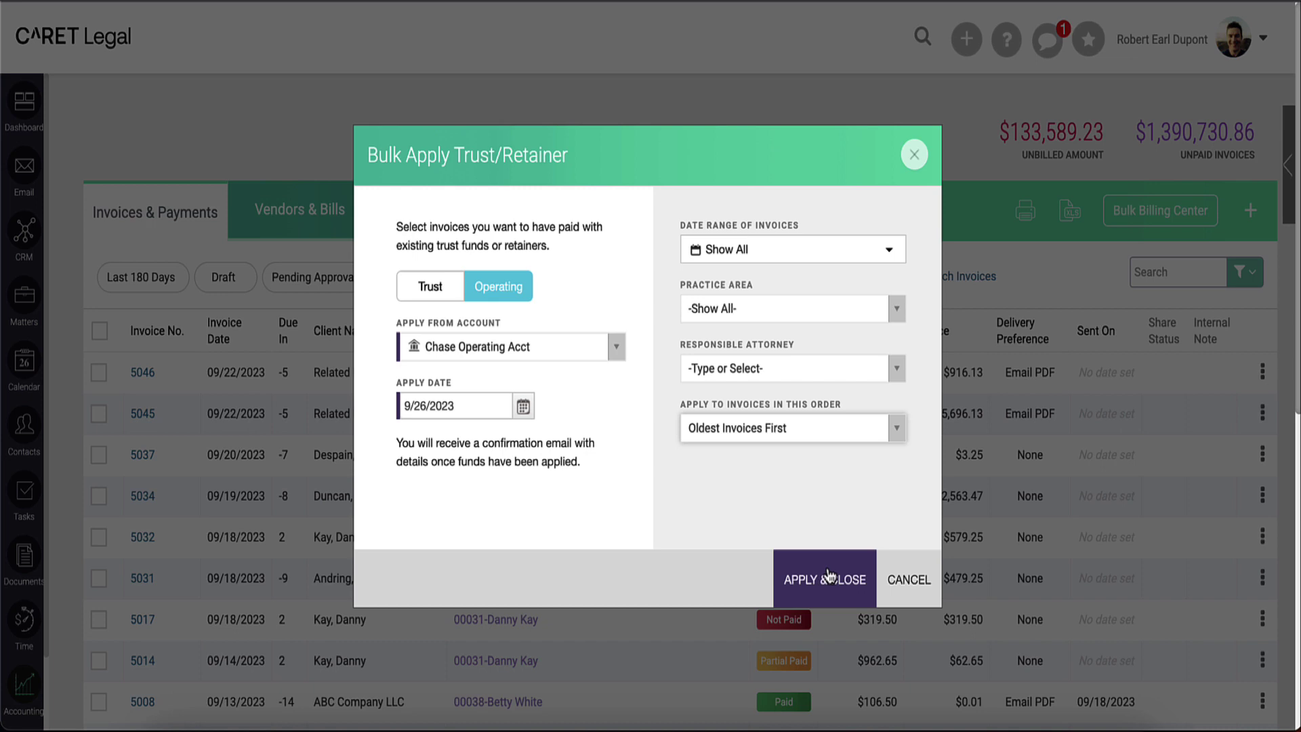
# - Cancel the bulk apply and go to Banks & Registers, showing the BofA Trust register
pyautogui.click(907, 580)
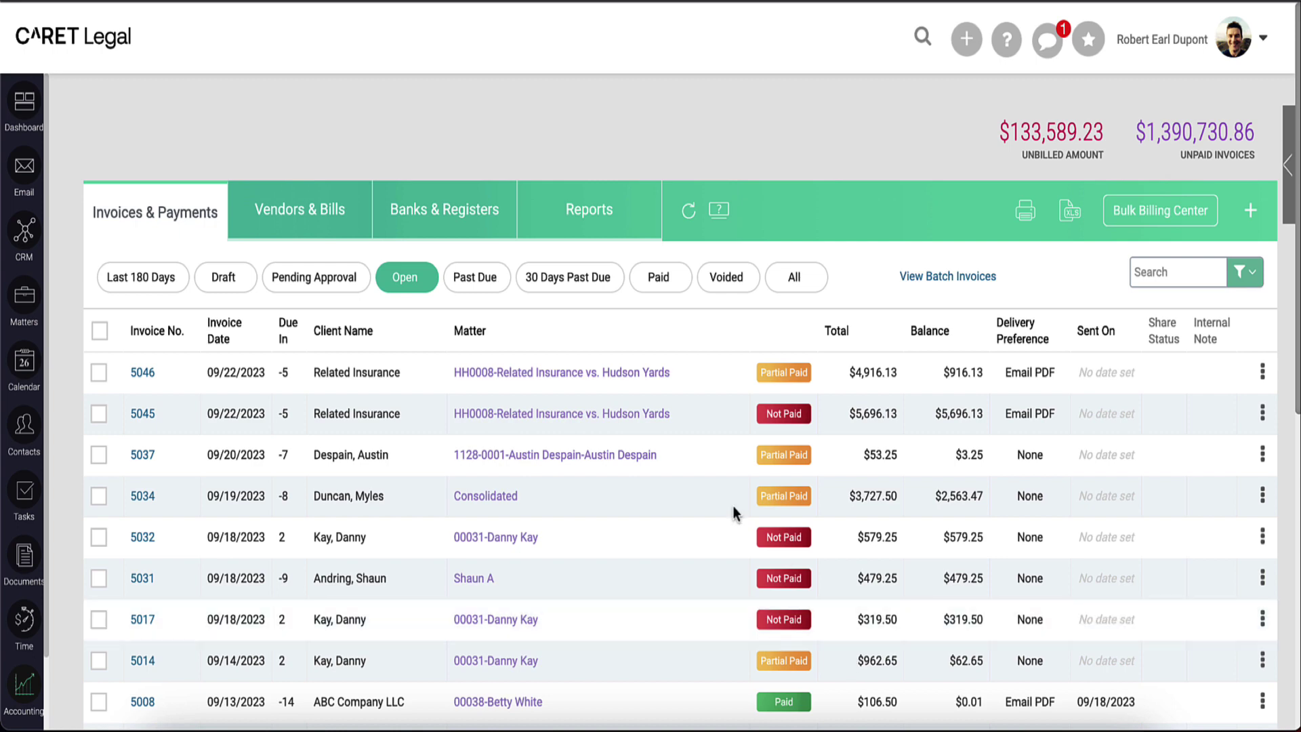
pyautogui.click(485, 230)
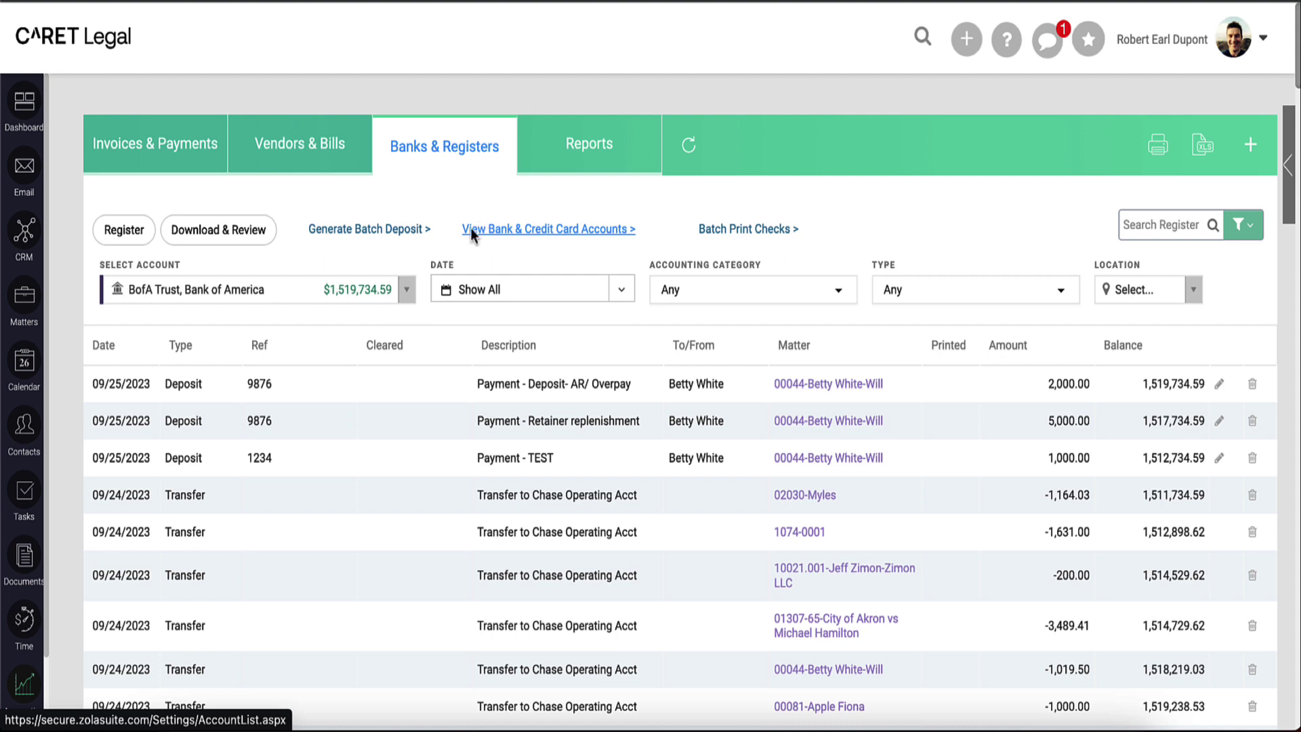
# - Select Chase Operating Acct in the register's account dropdown to view its transactions
pyautogui.click(398, 292)
pyautogui.scroll(-3, 295, 428)
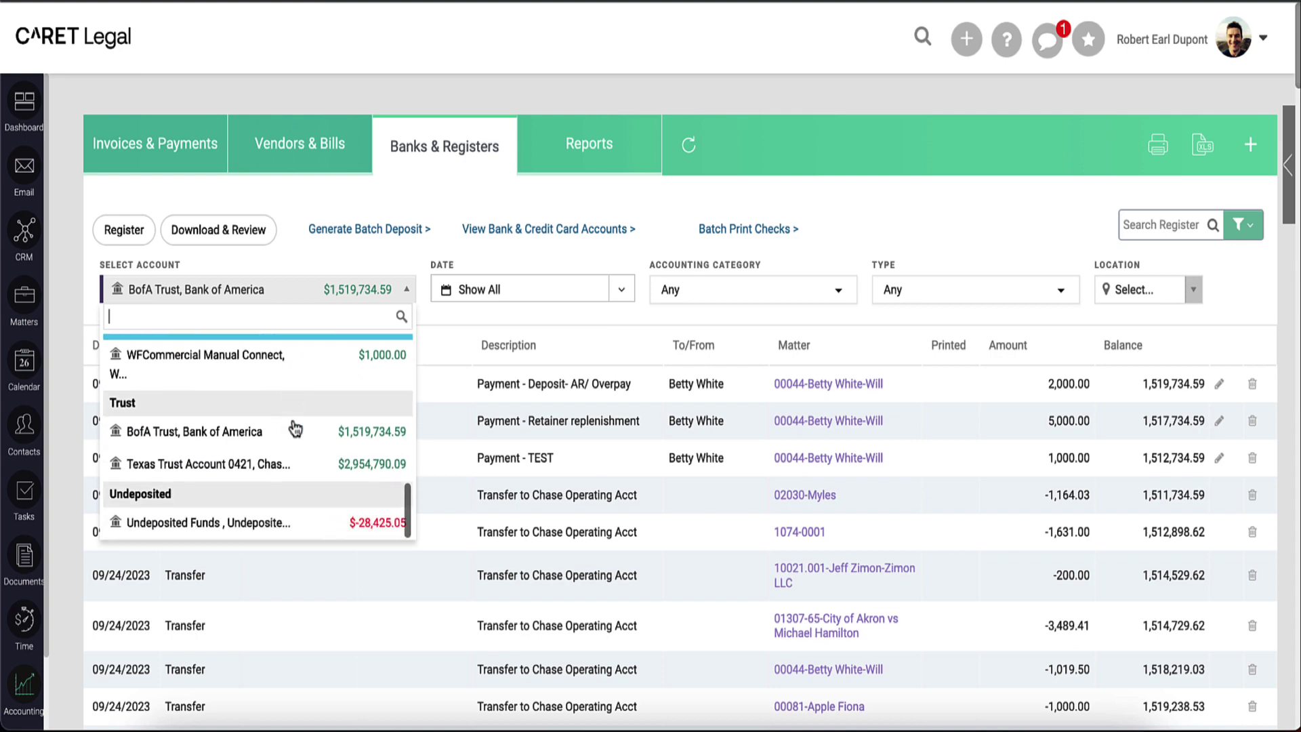
pyautogui.scroll(5, 295, 429)
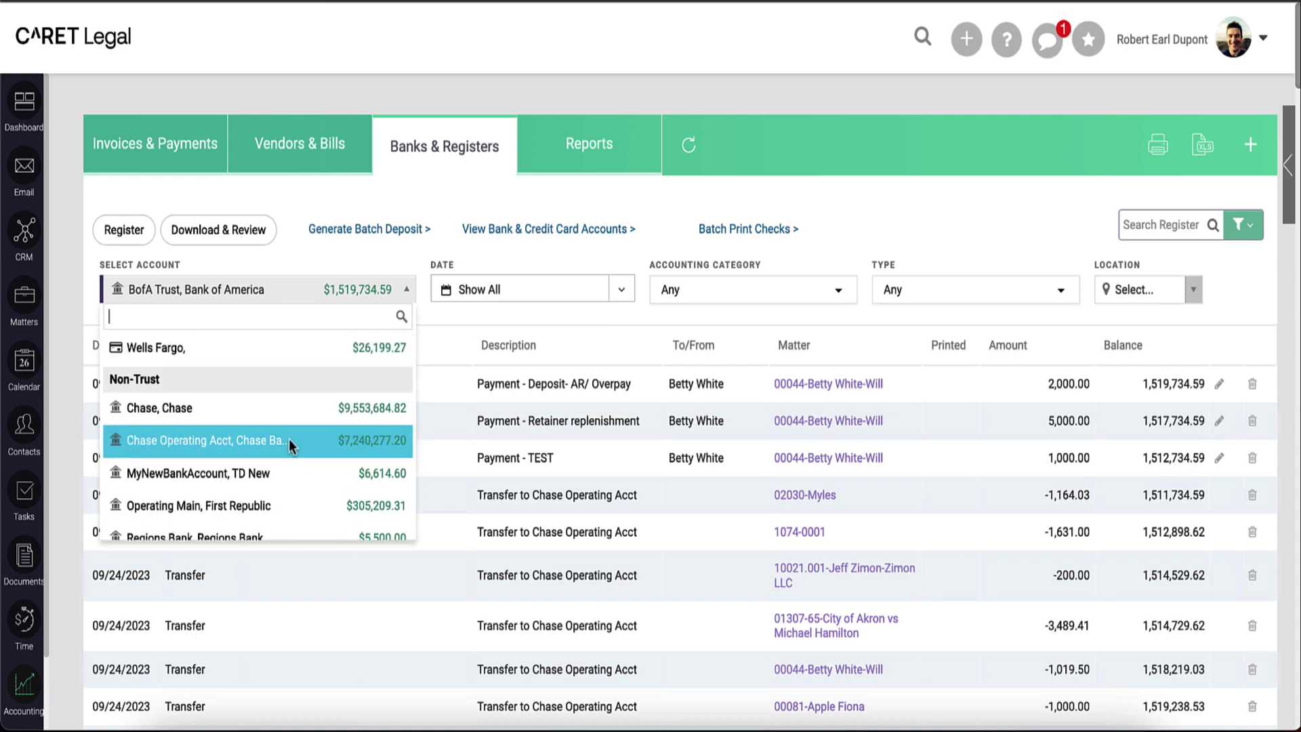
pyautogui.click(289, 442)
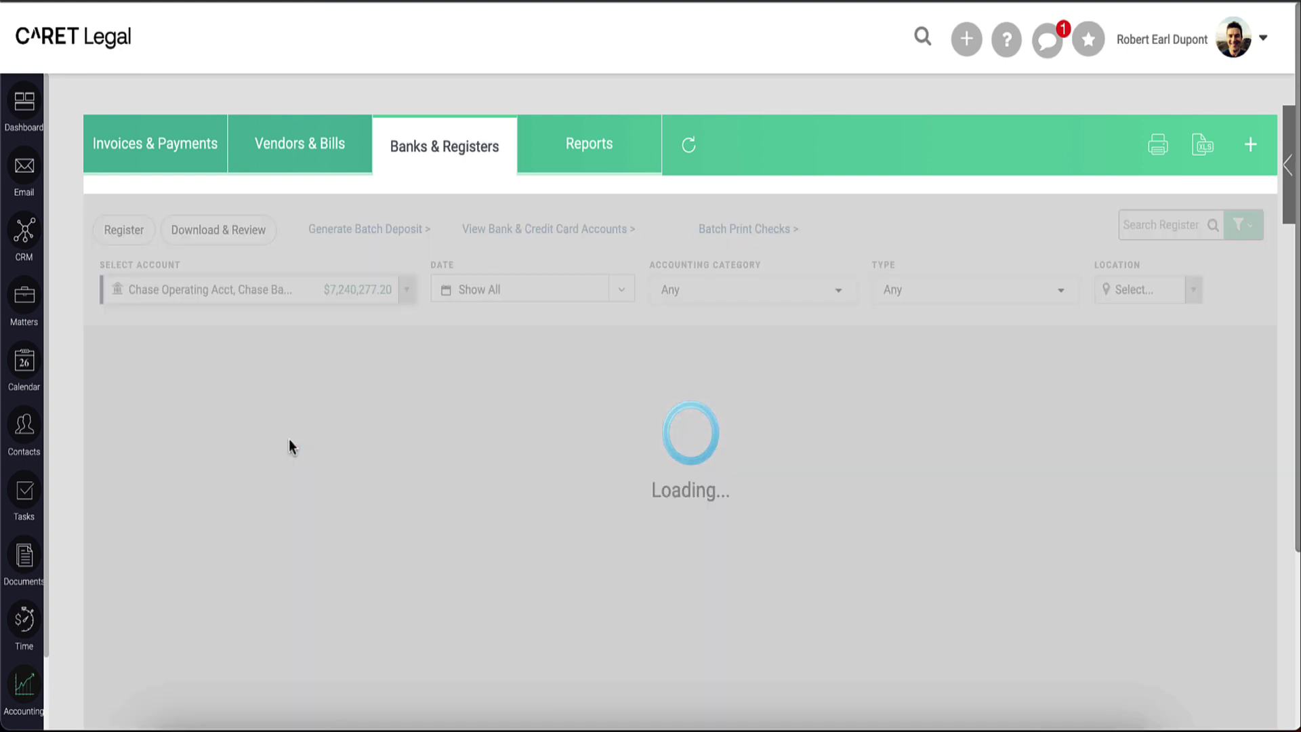